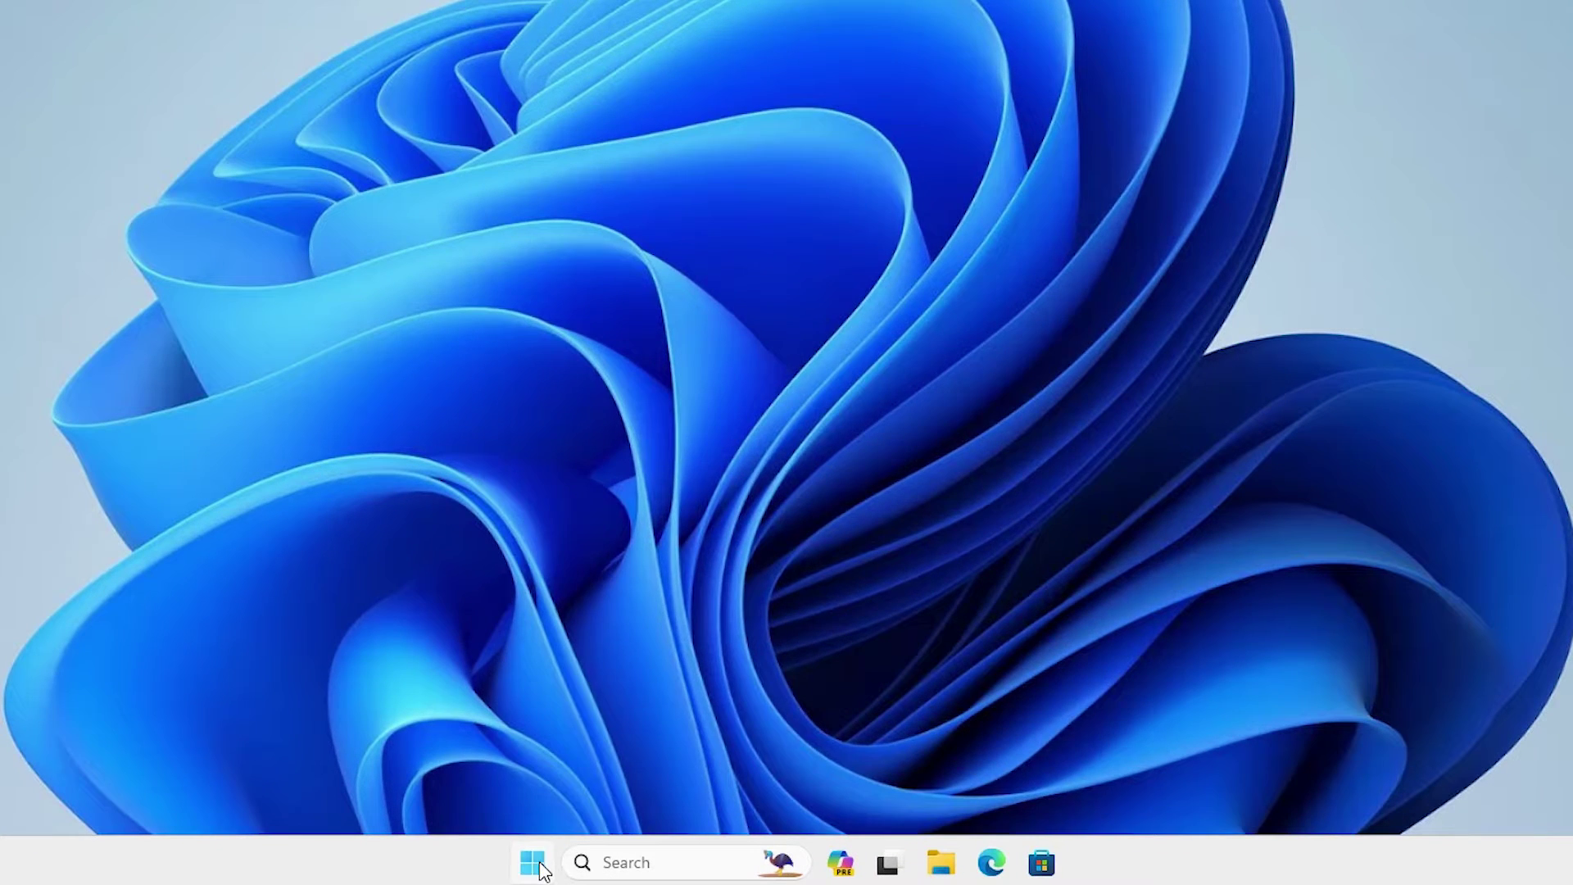
- Search Start for cmd, launch Command Prompt and move its window lower
click(610, 869)
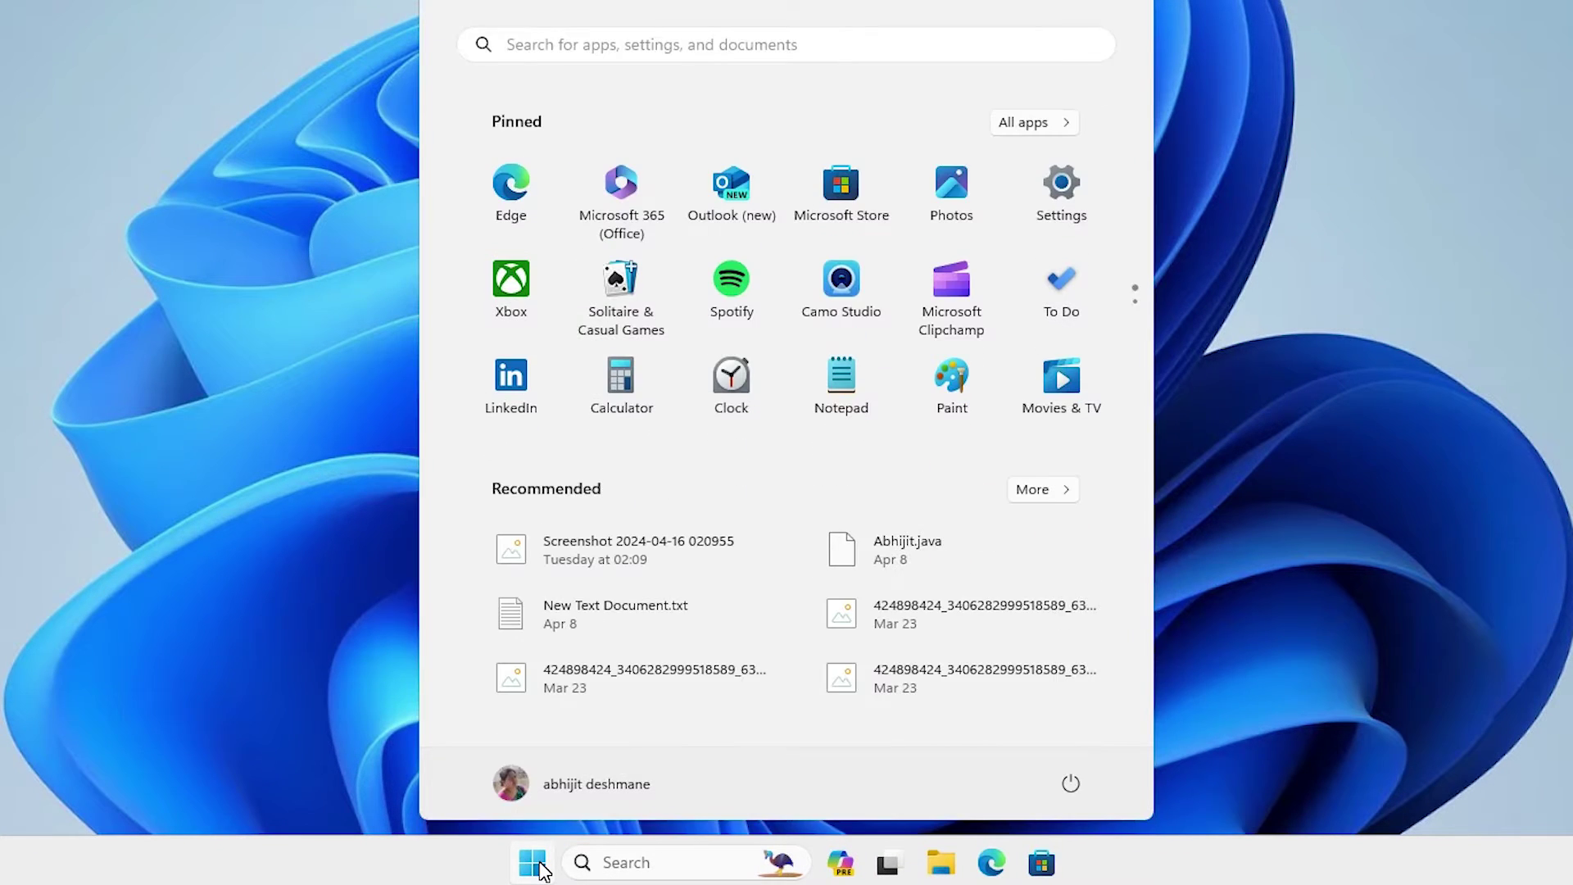
text(cmd)
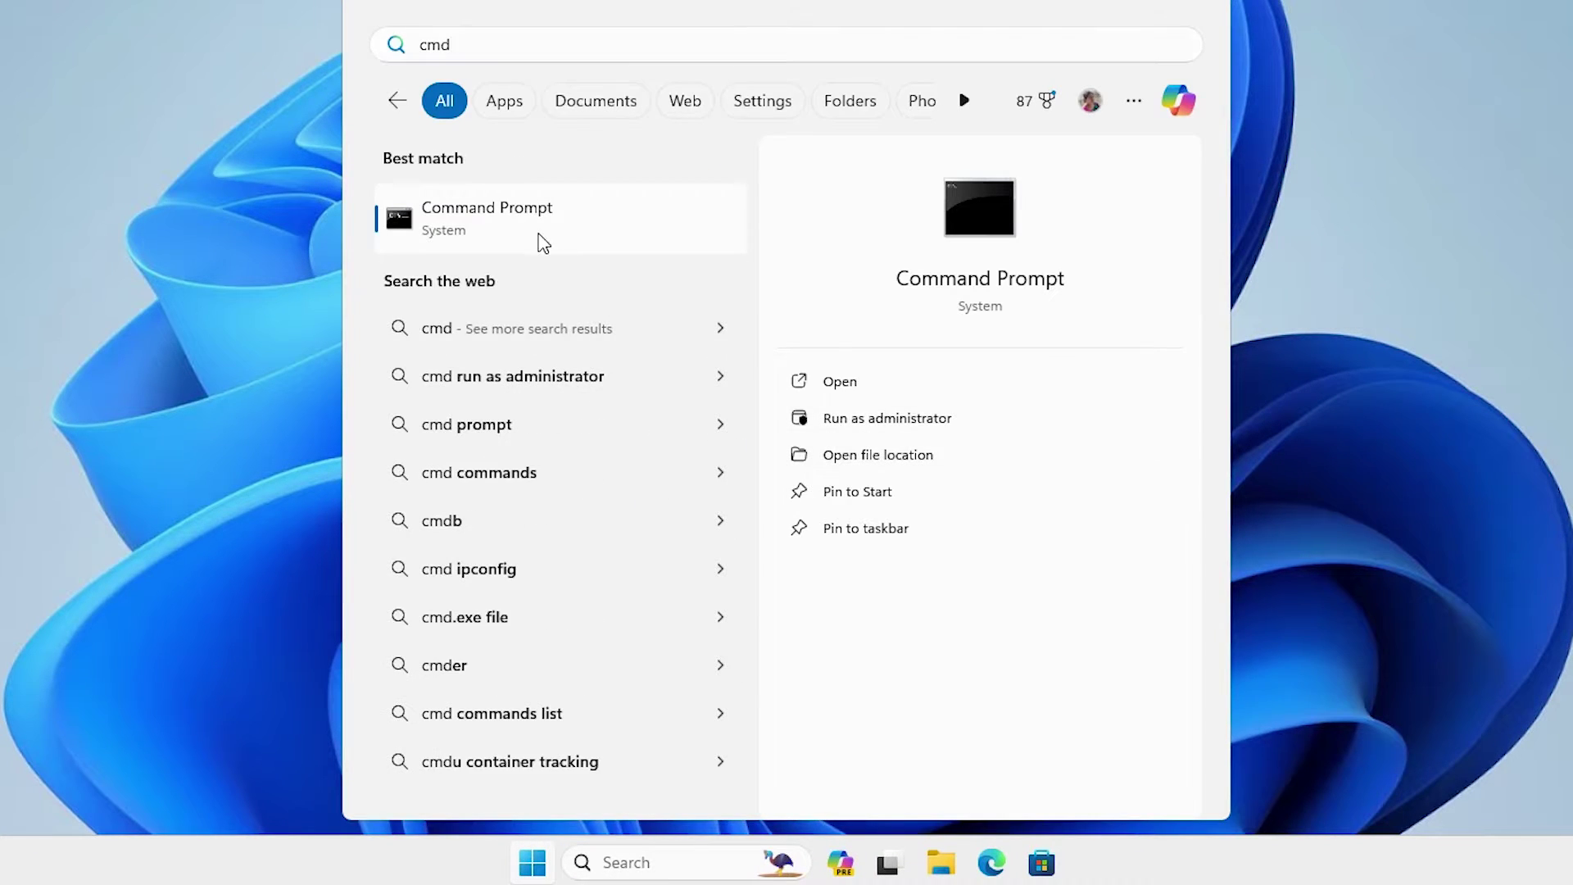
click(541, 240)
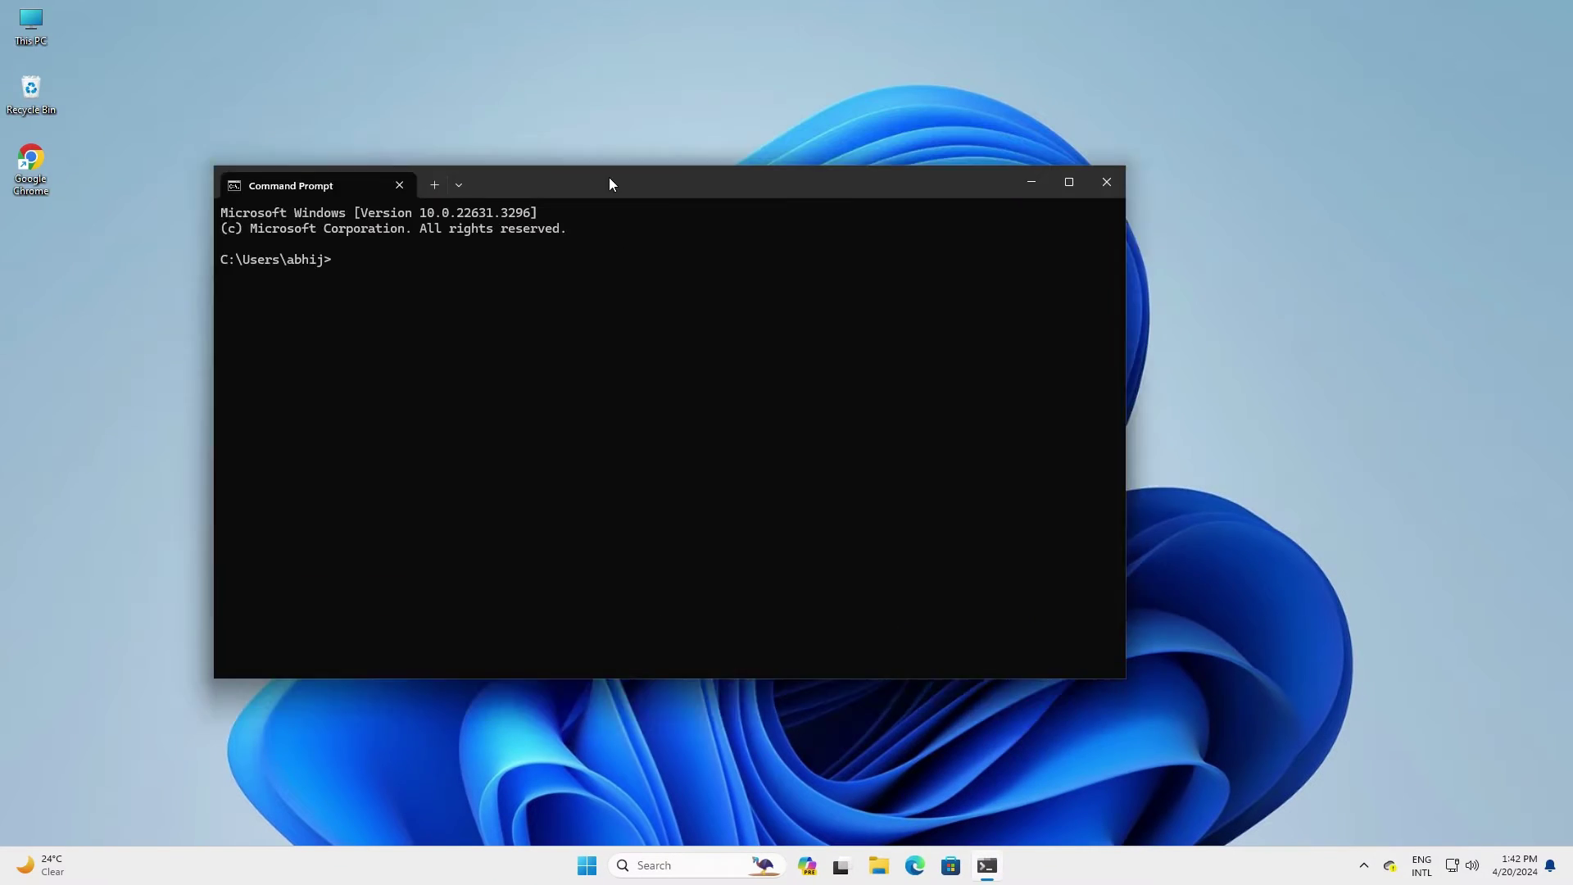
drag(609, 183, 755, 229)
- Run 'java --version' and 'javac --version', both reporting version 22
text(j)
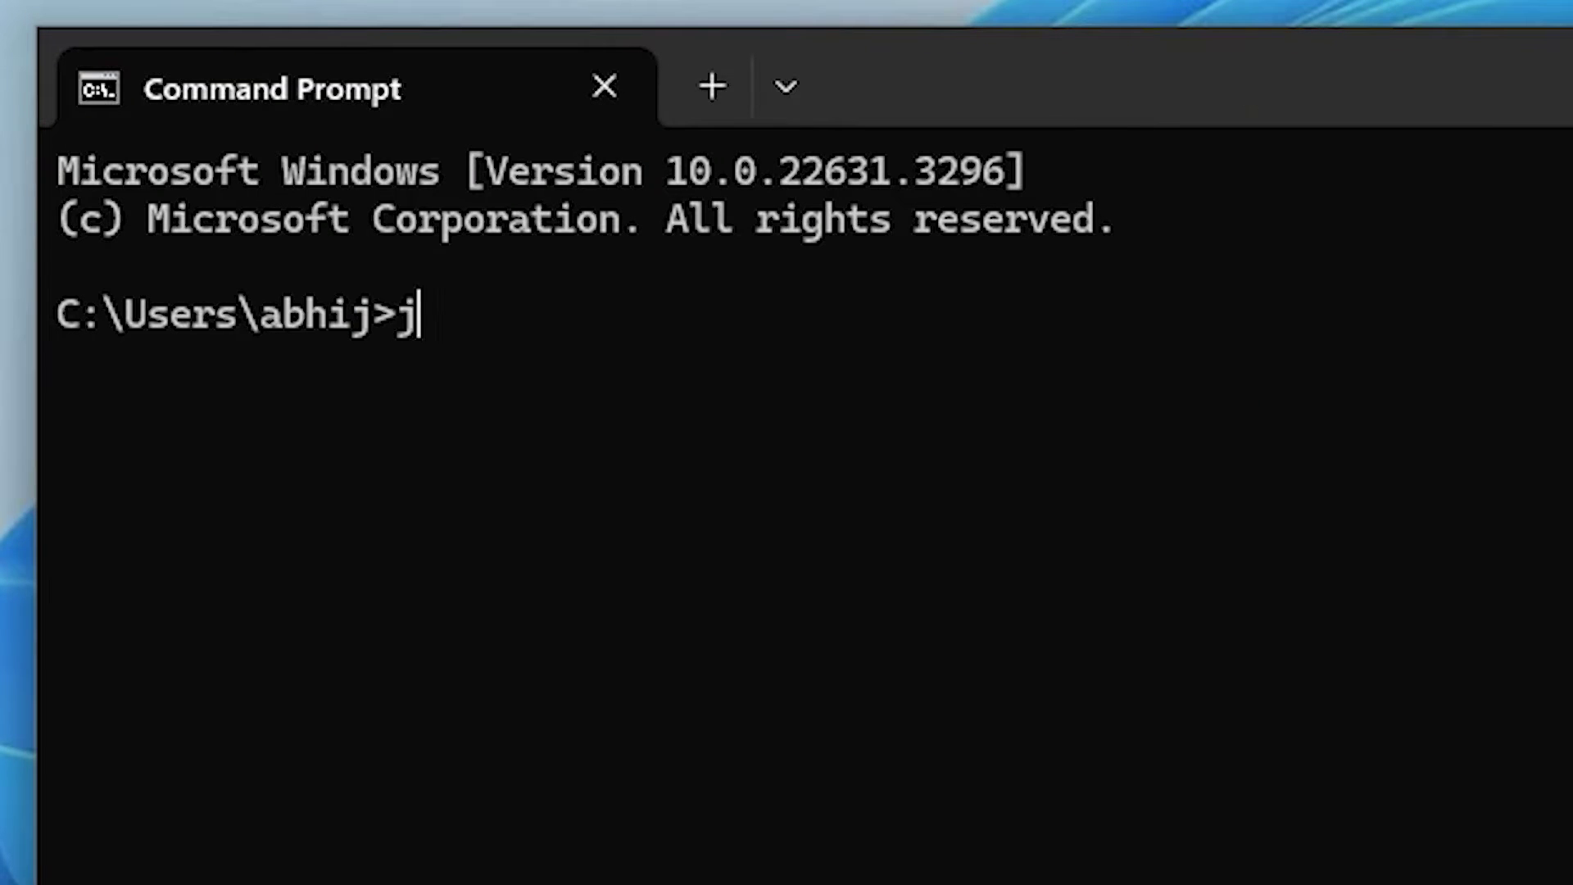
text(ava --)
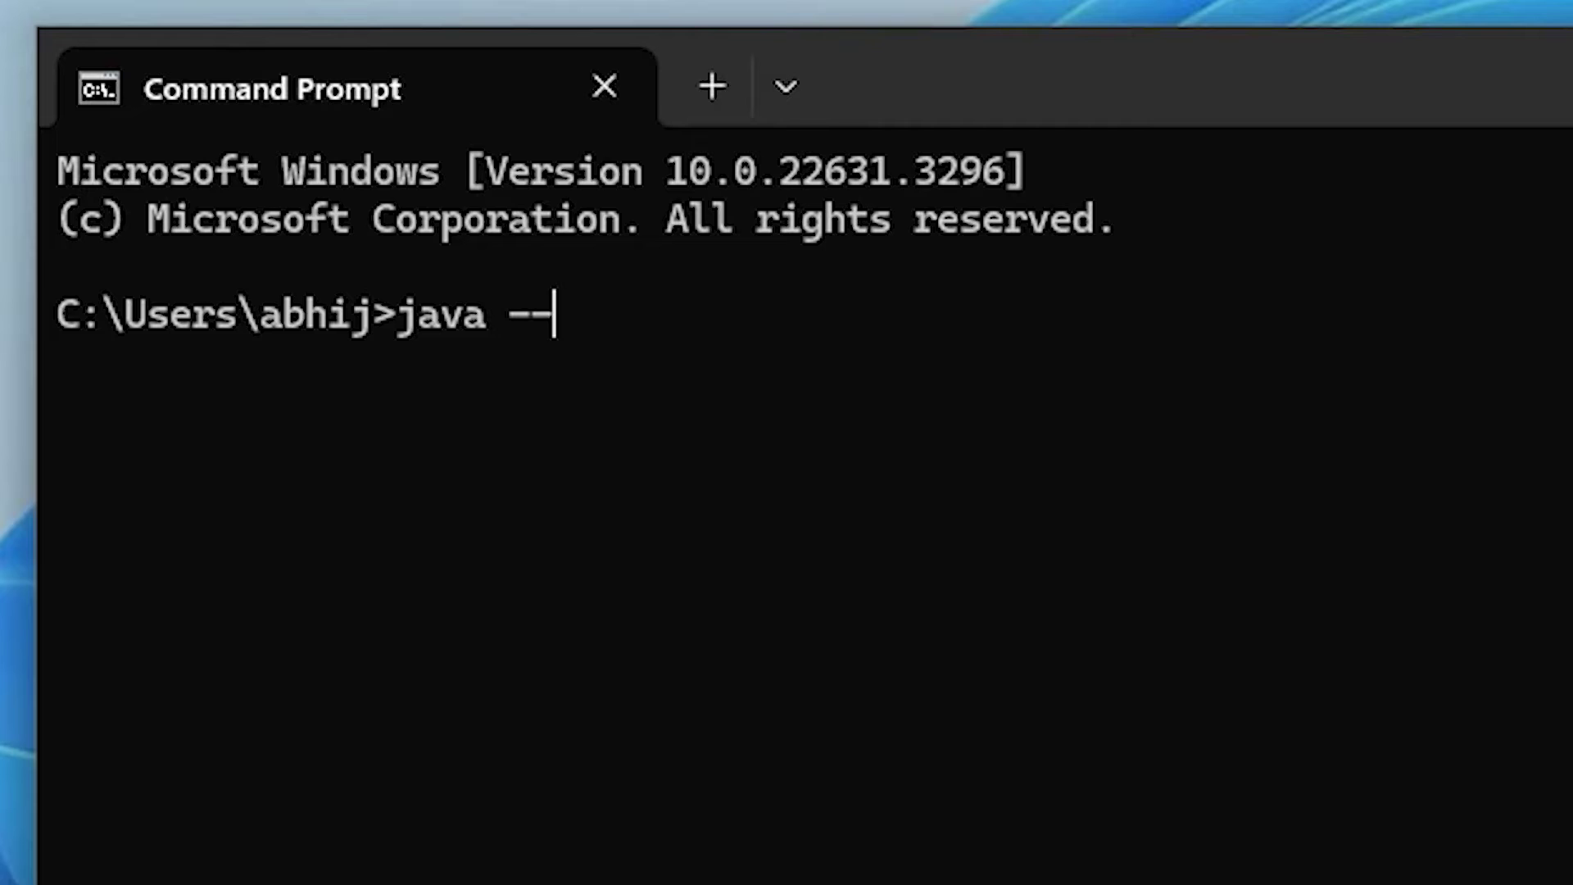
text(version)
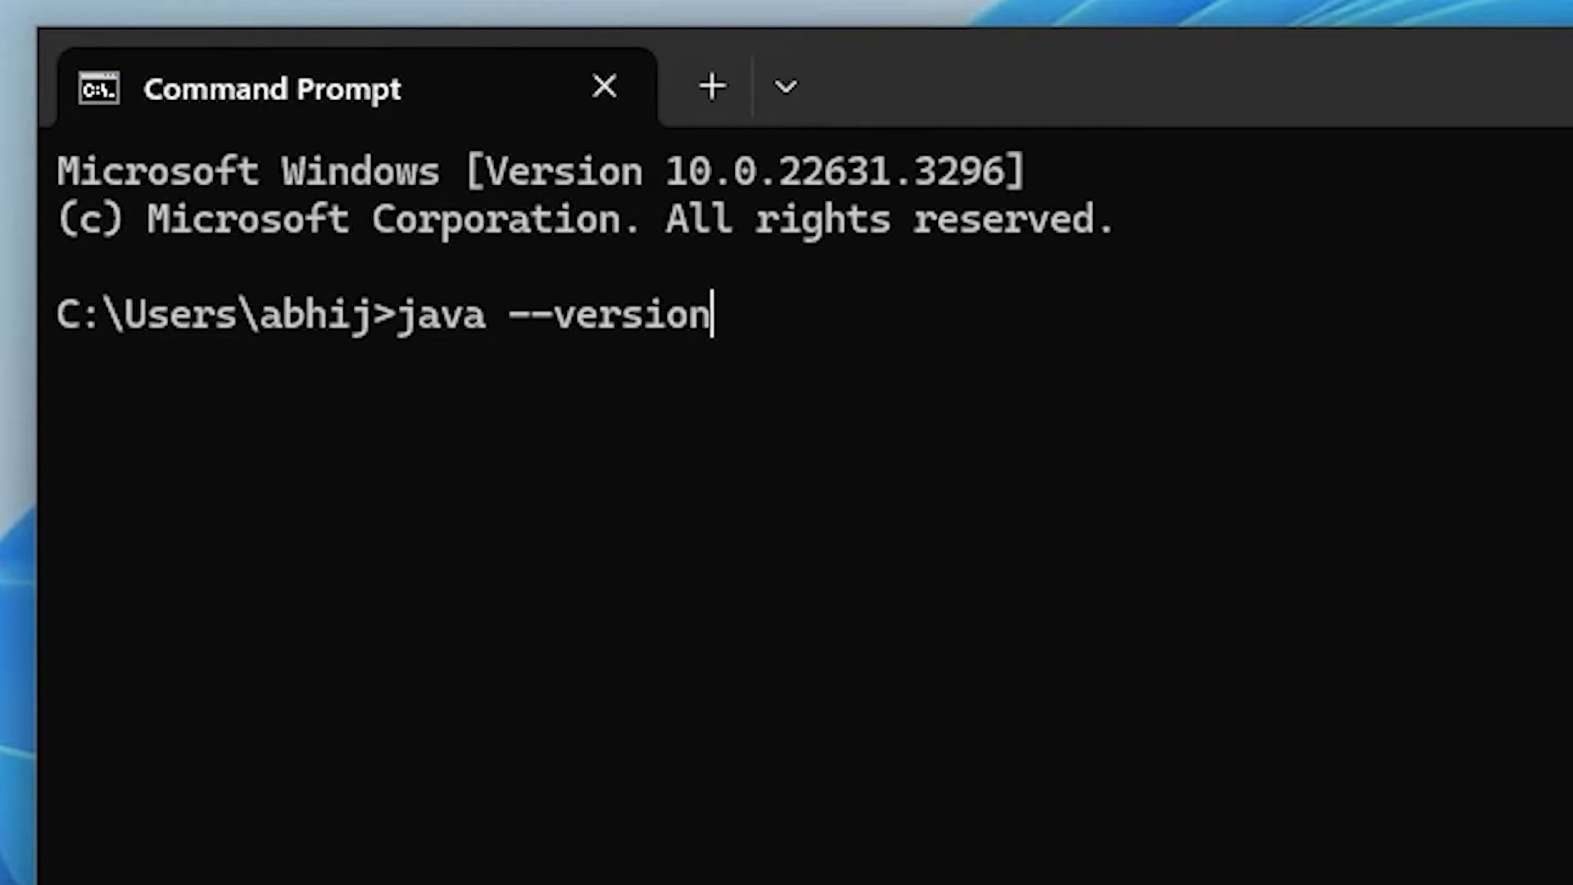
key(Return)
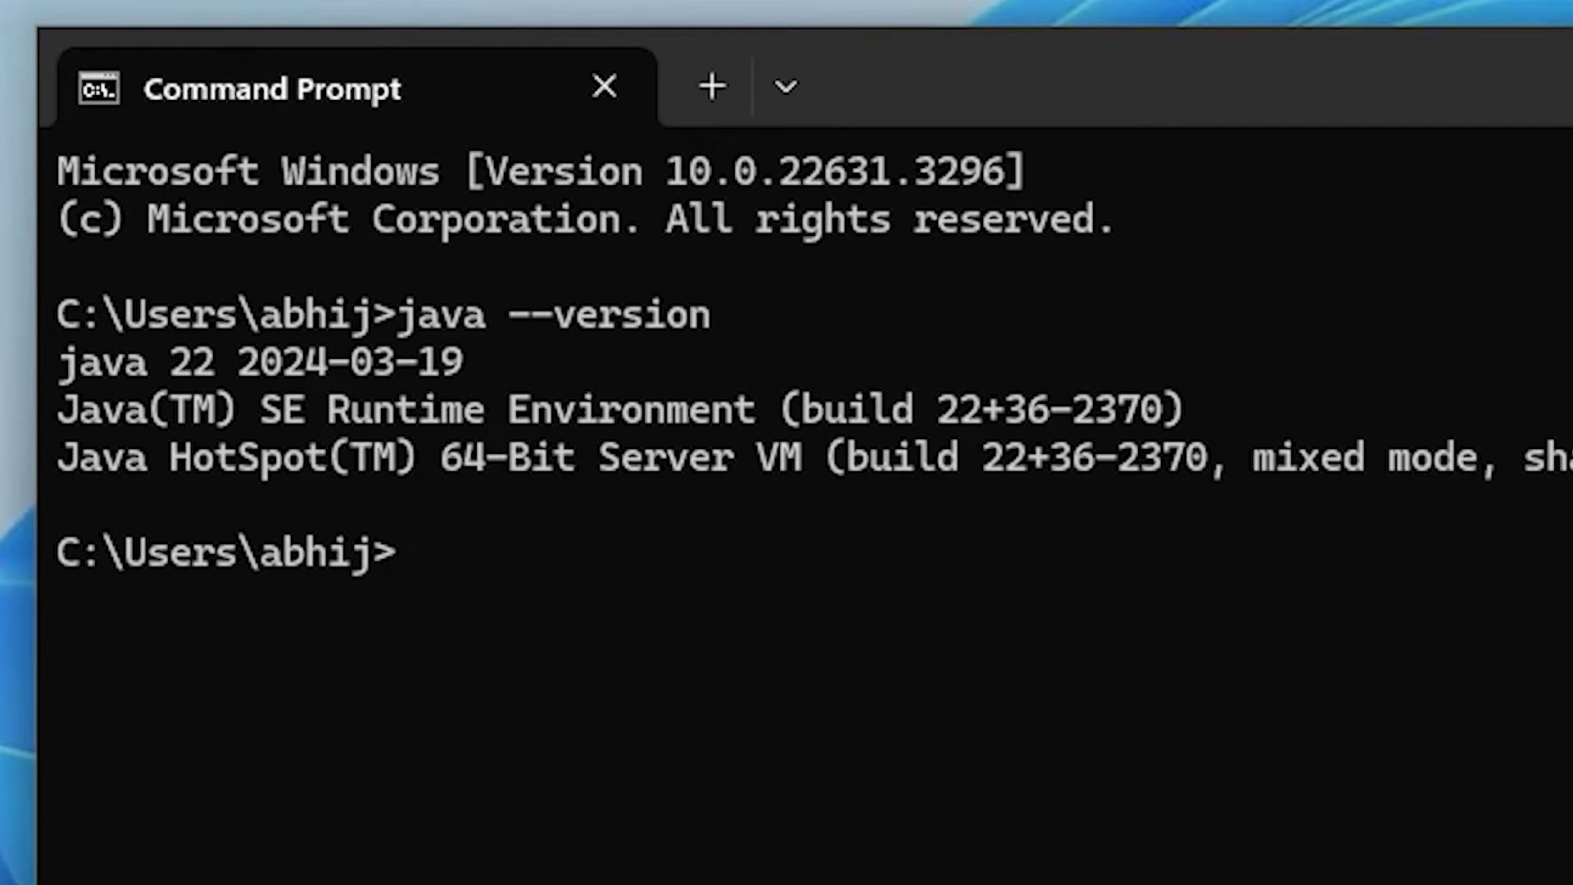
text(javac)
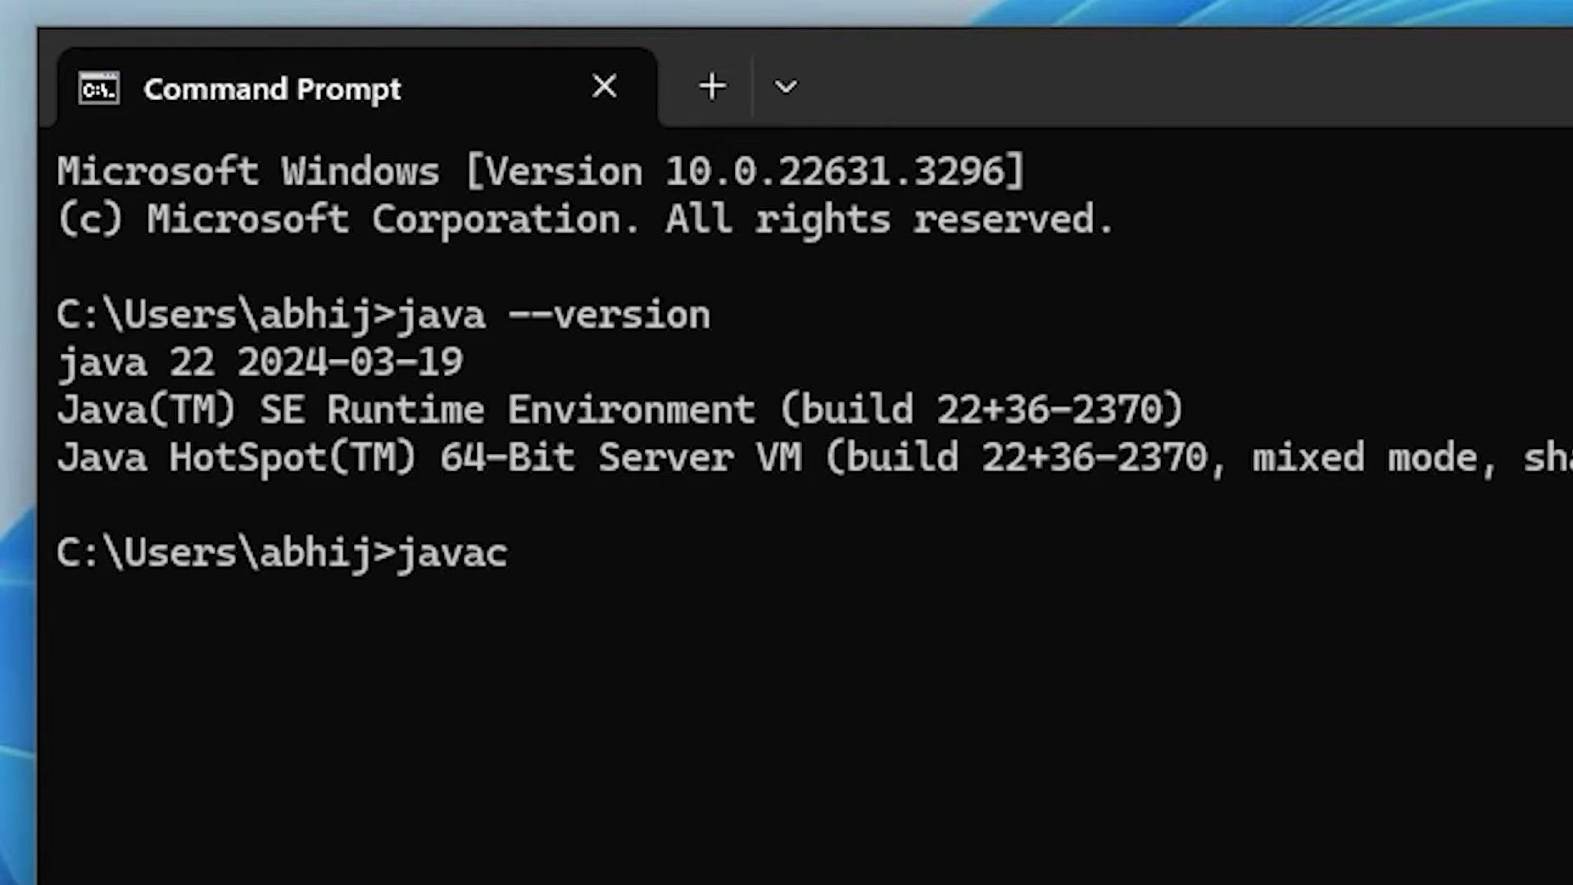
text( --versio)
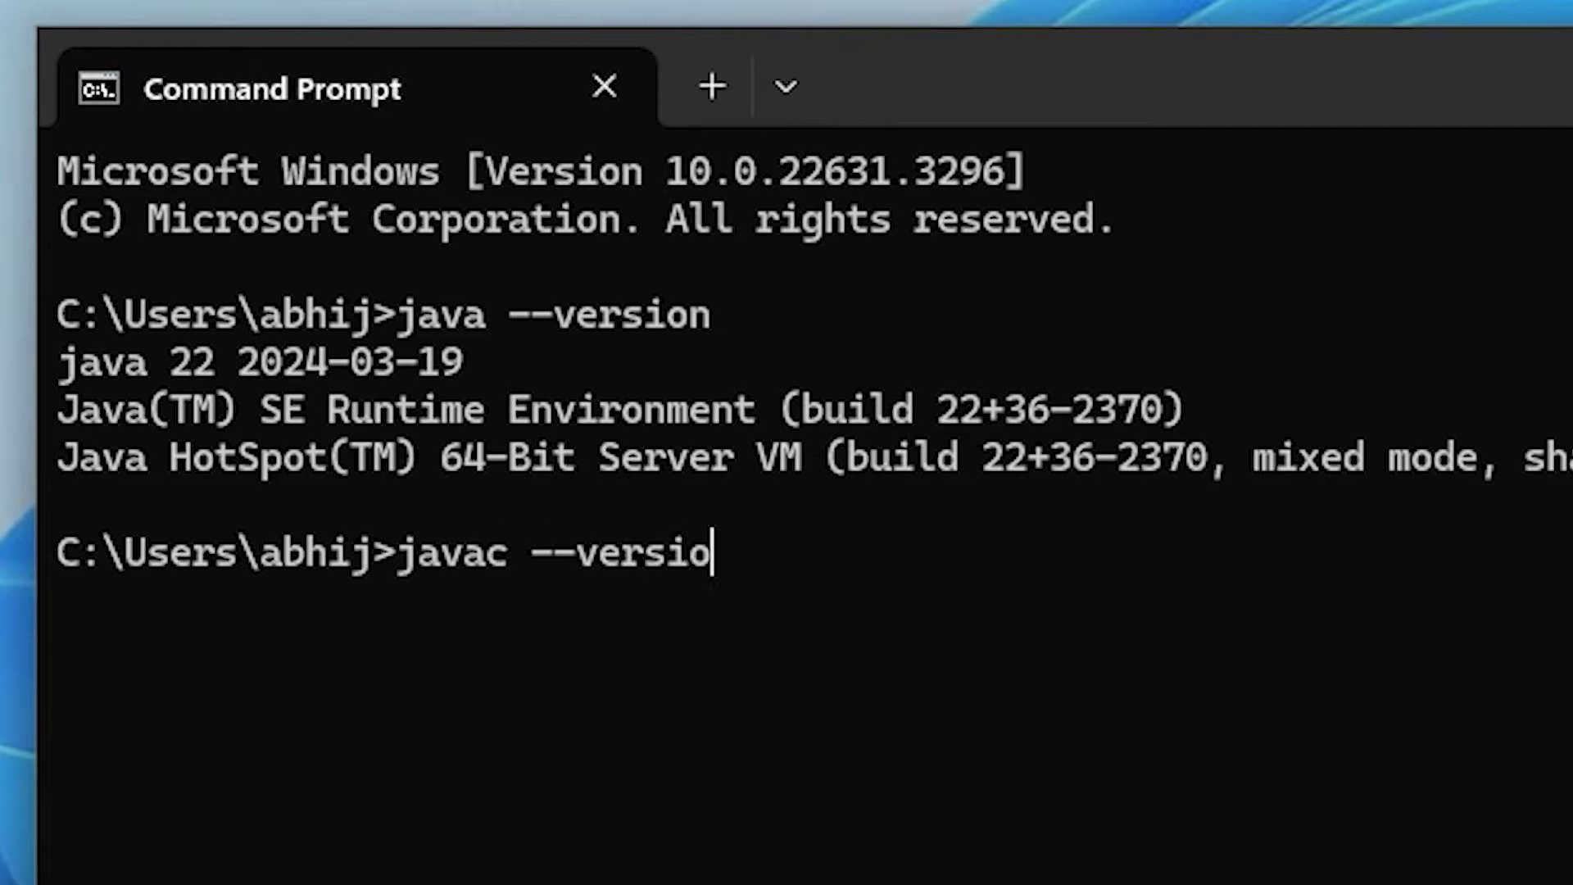
text(n)
key(Return)
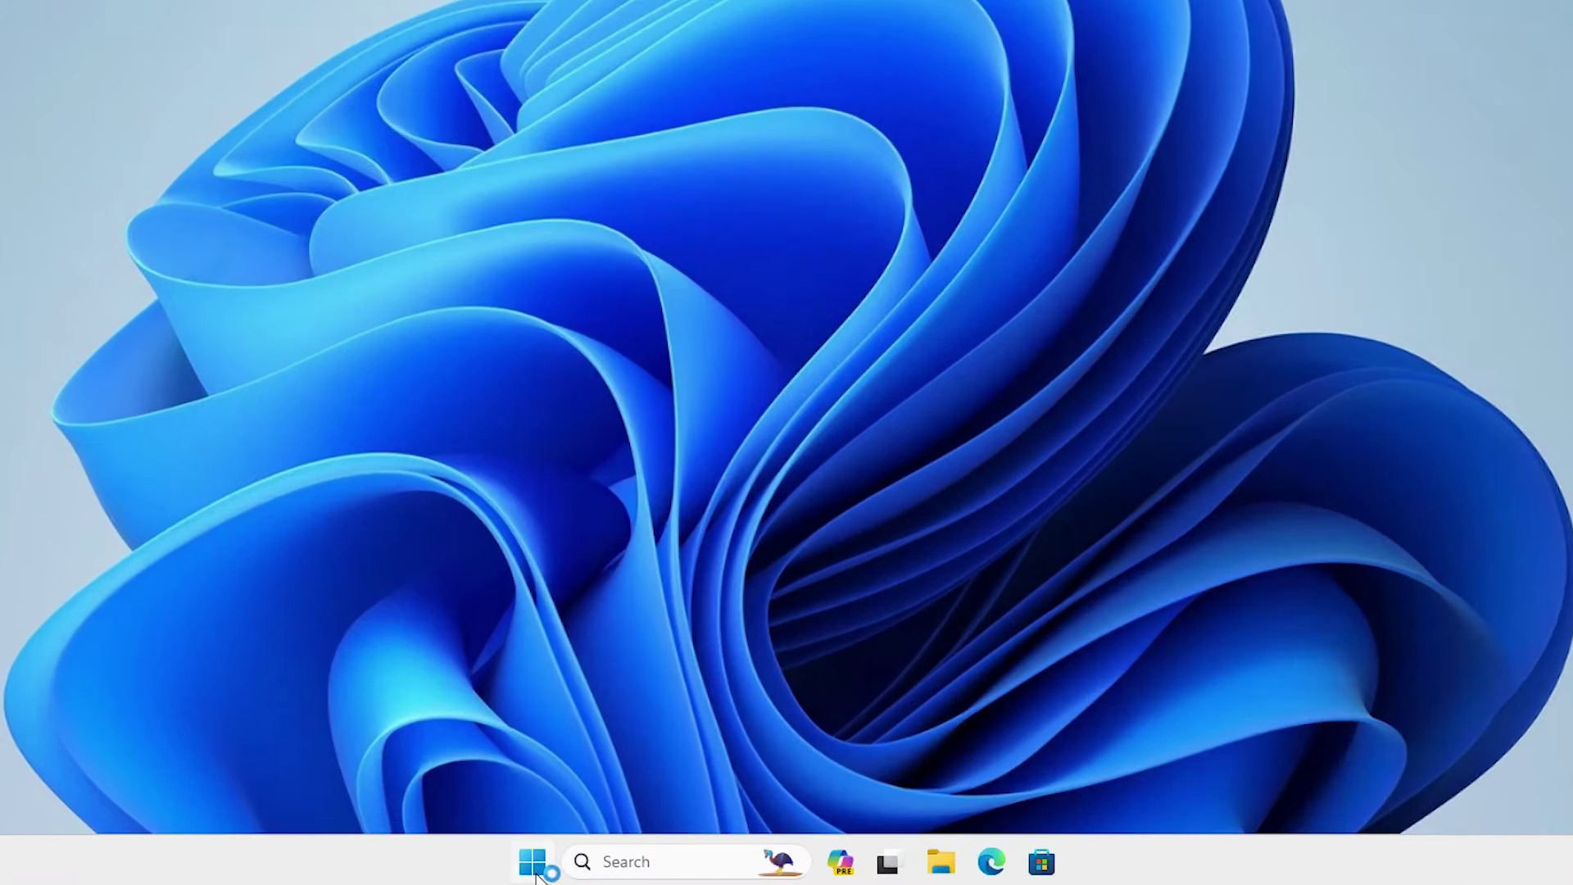
- Open Control Panel from Start search and go to Programs and Features
click(607, 875)
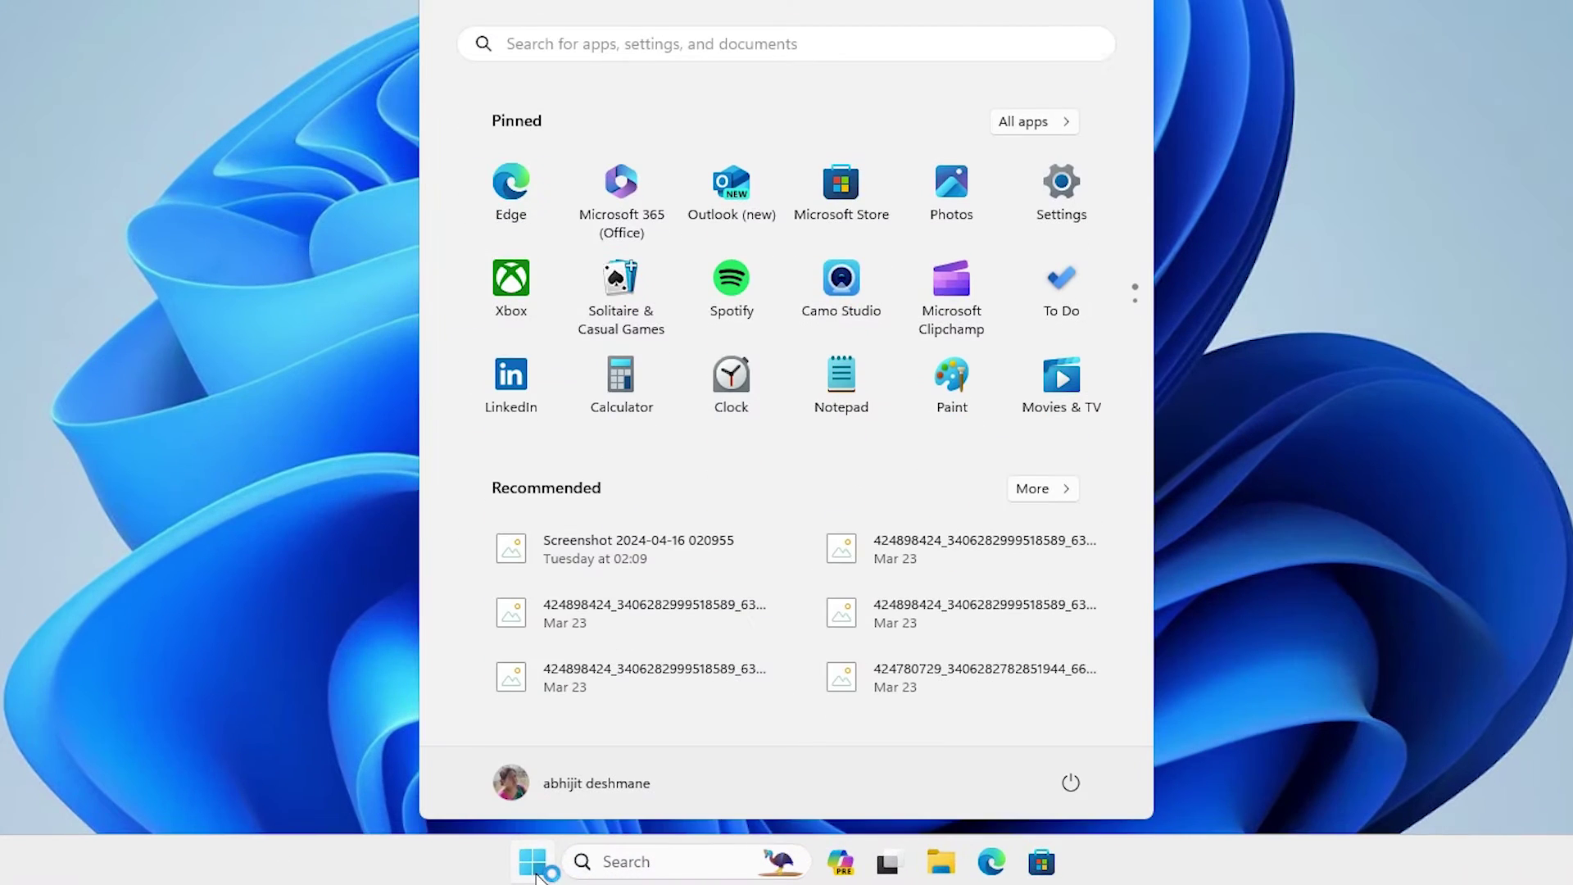
text(control Panel)
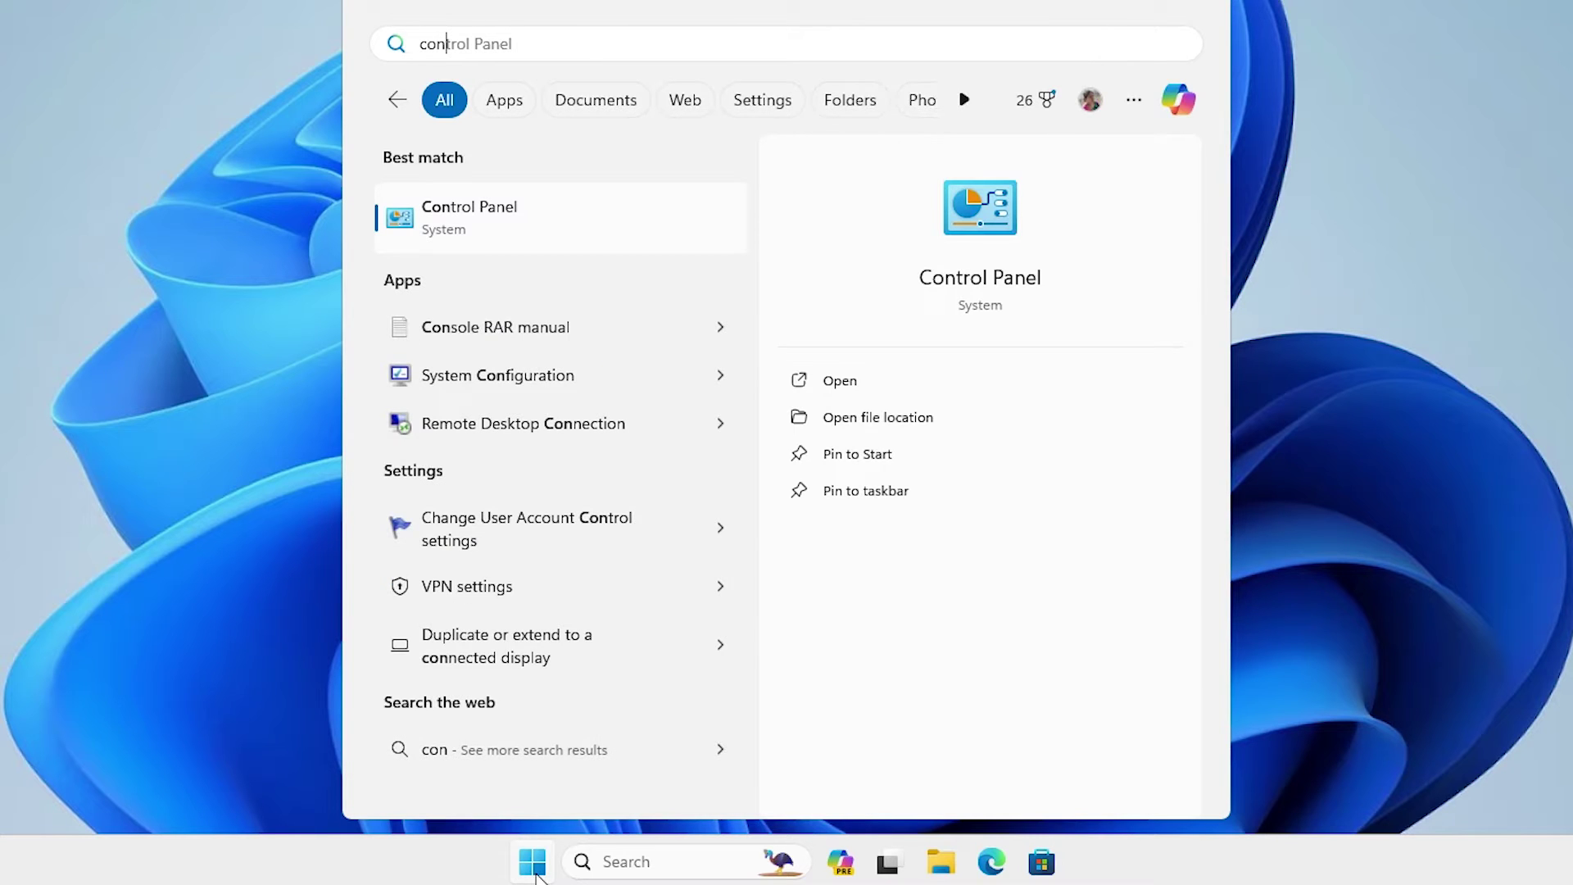
click(565, 239)
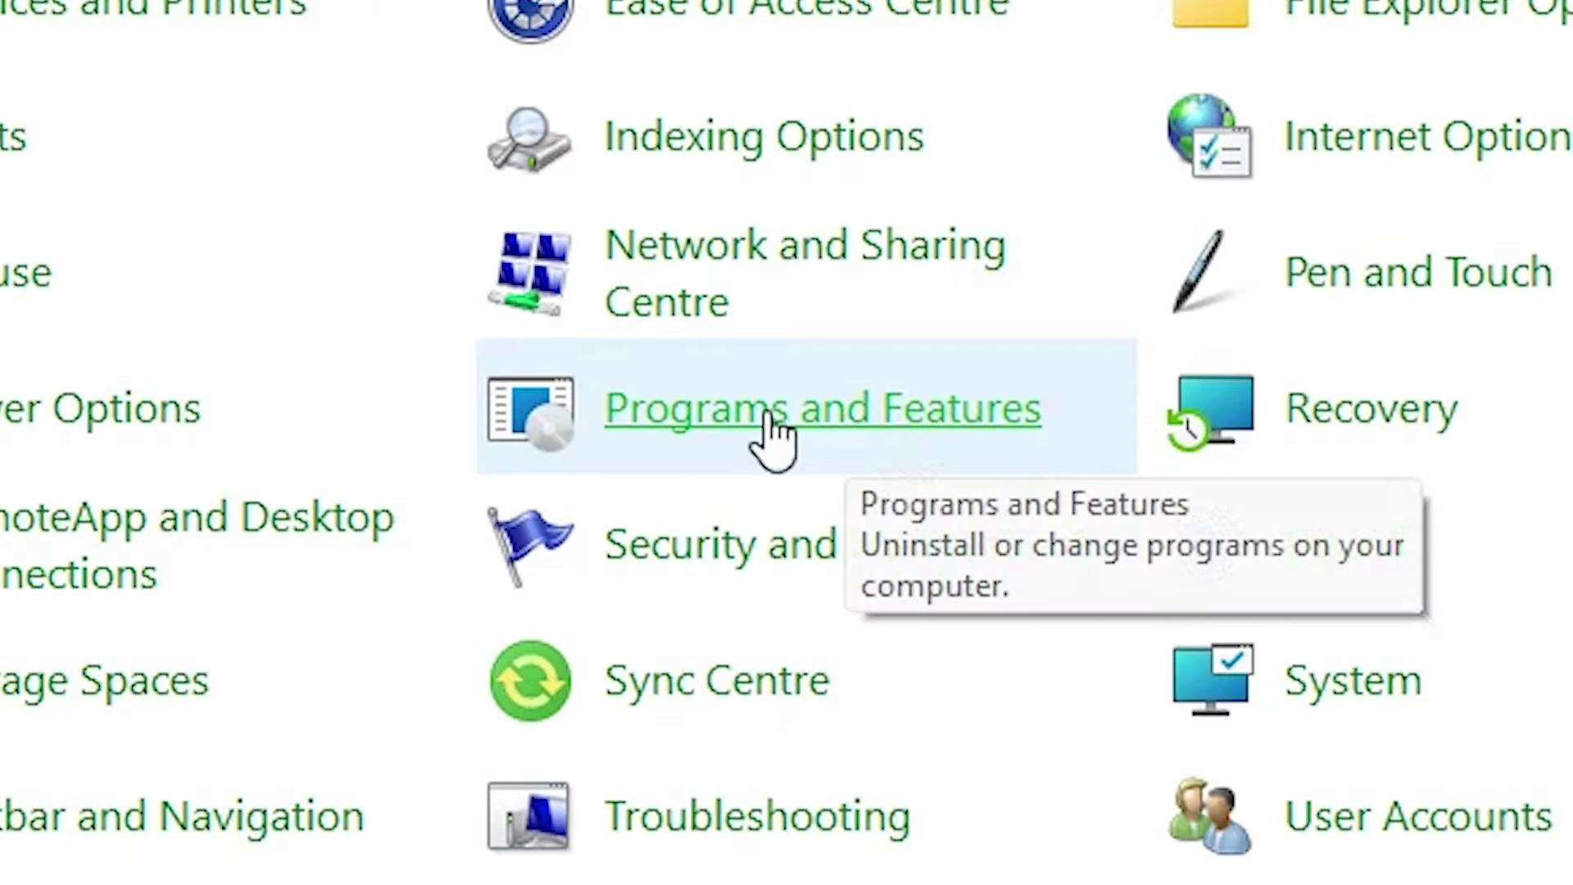
click(785, 444)
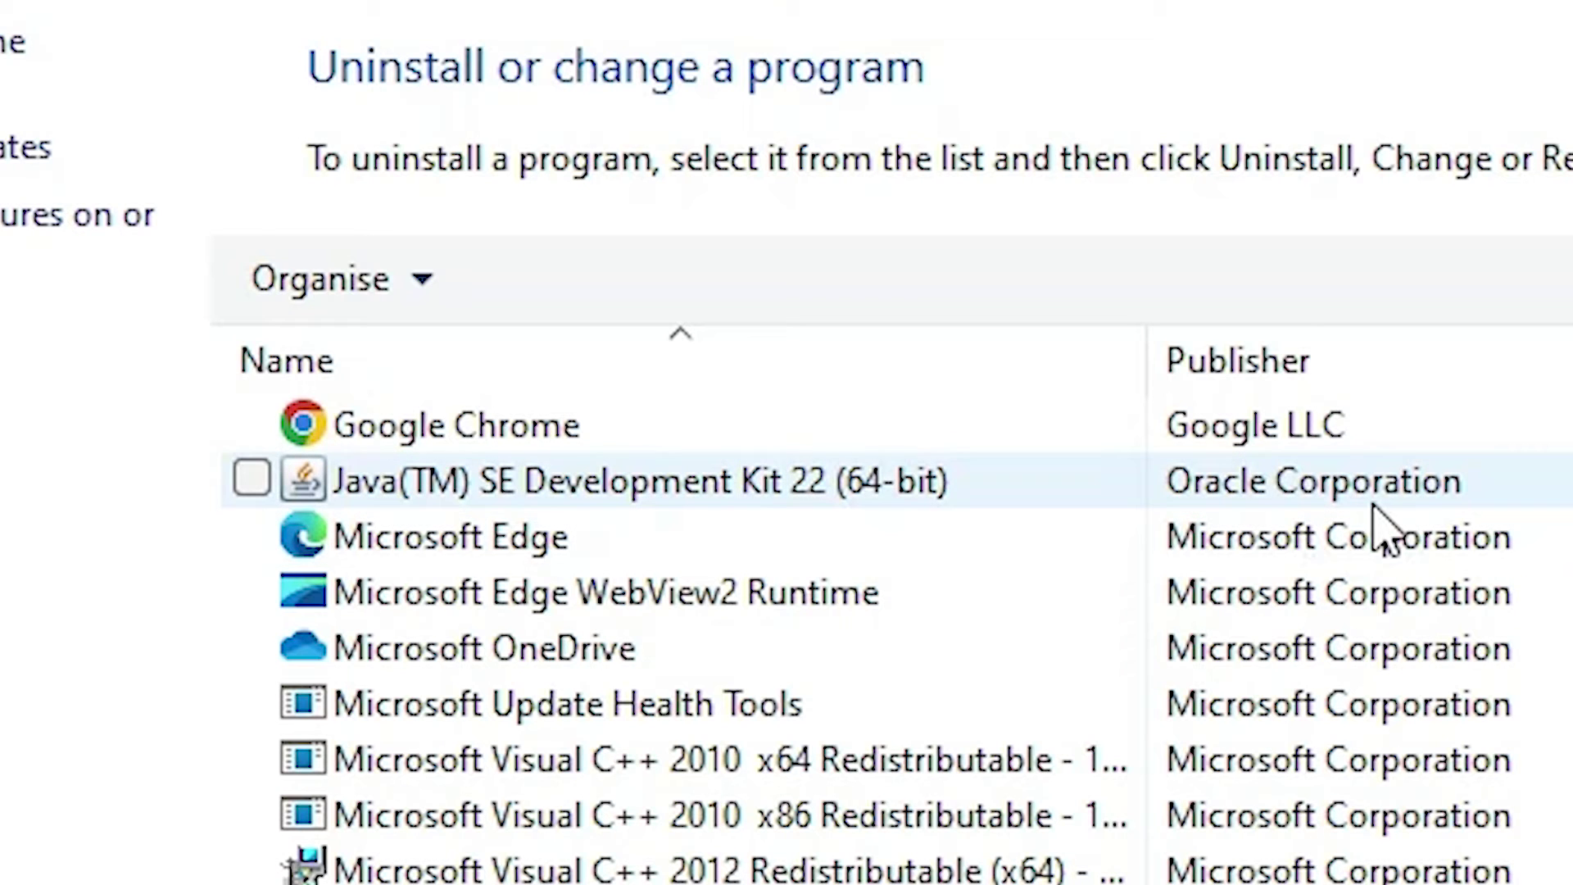
- Uninstall Java(TM) SE Development Kit 22 (64-bit), confirming the prompt and User Account Control
click(557, 490)
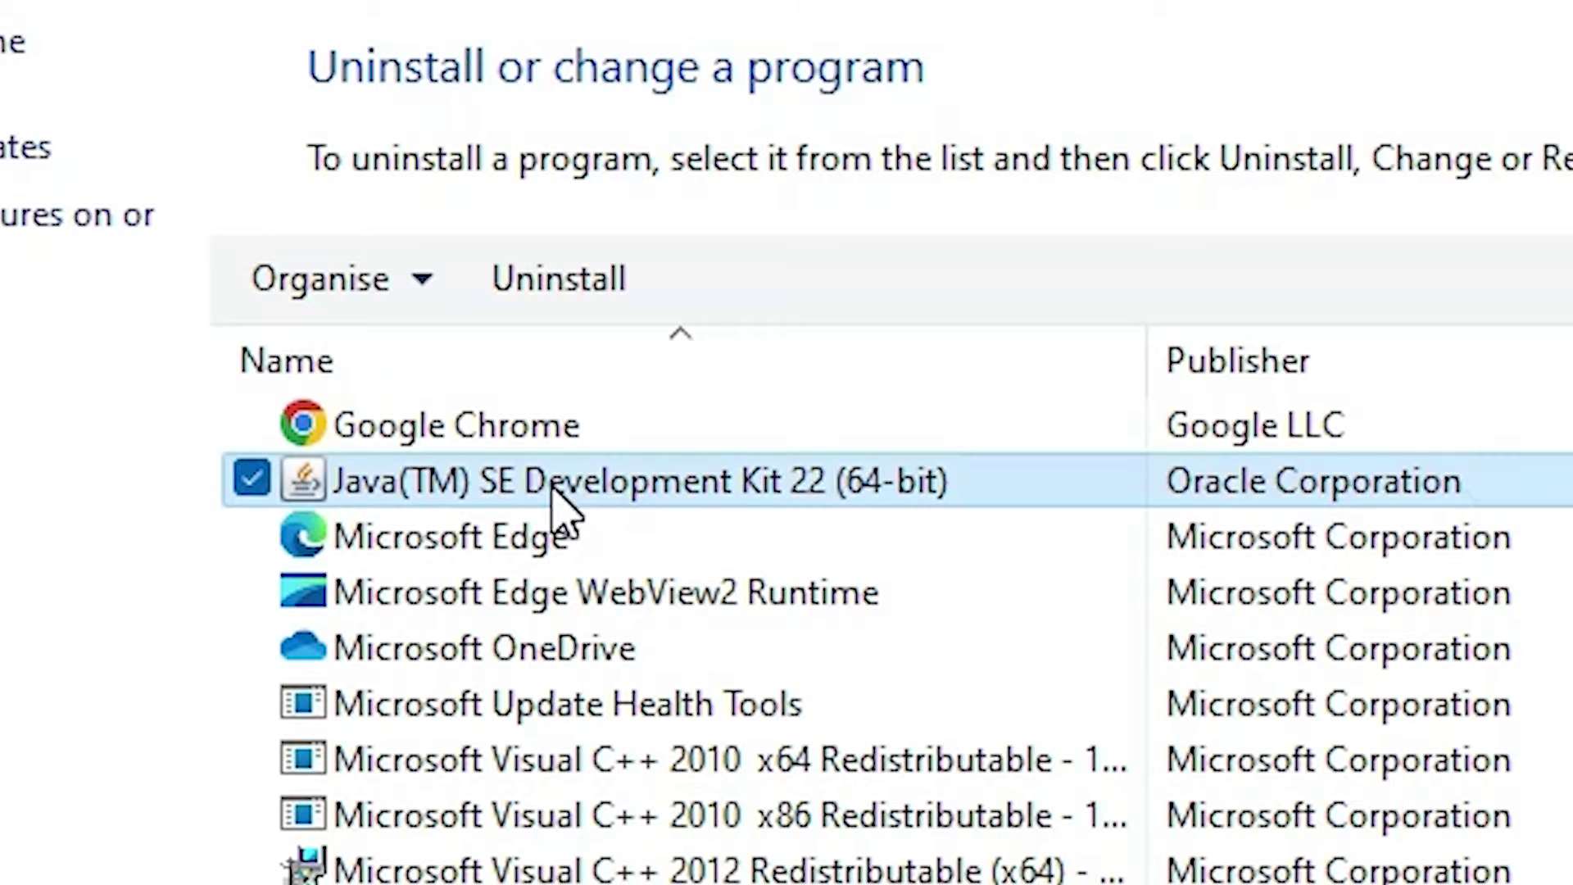
click(619, 301)
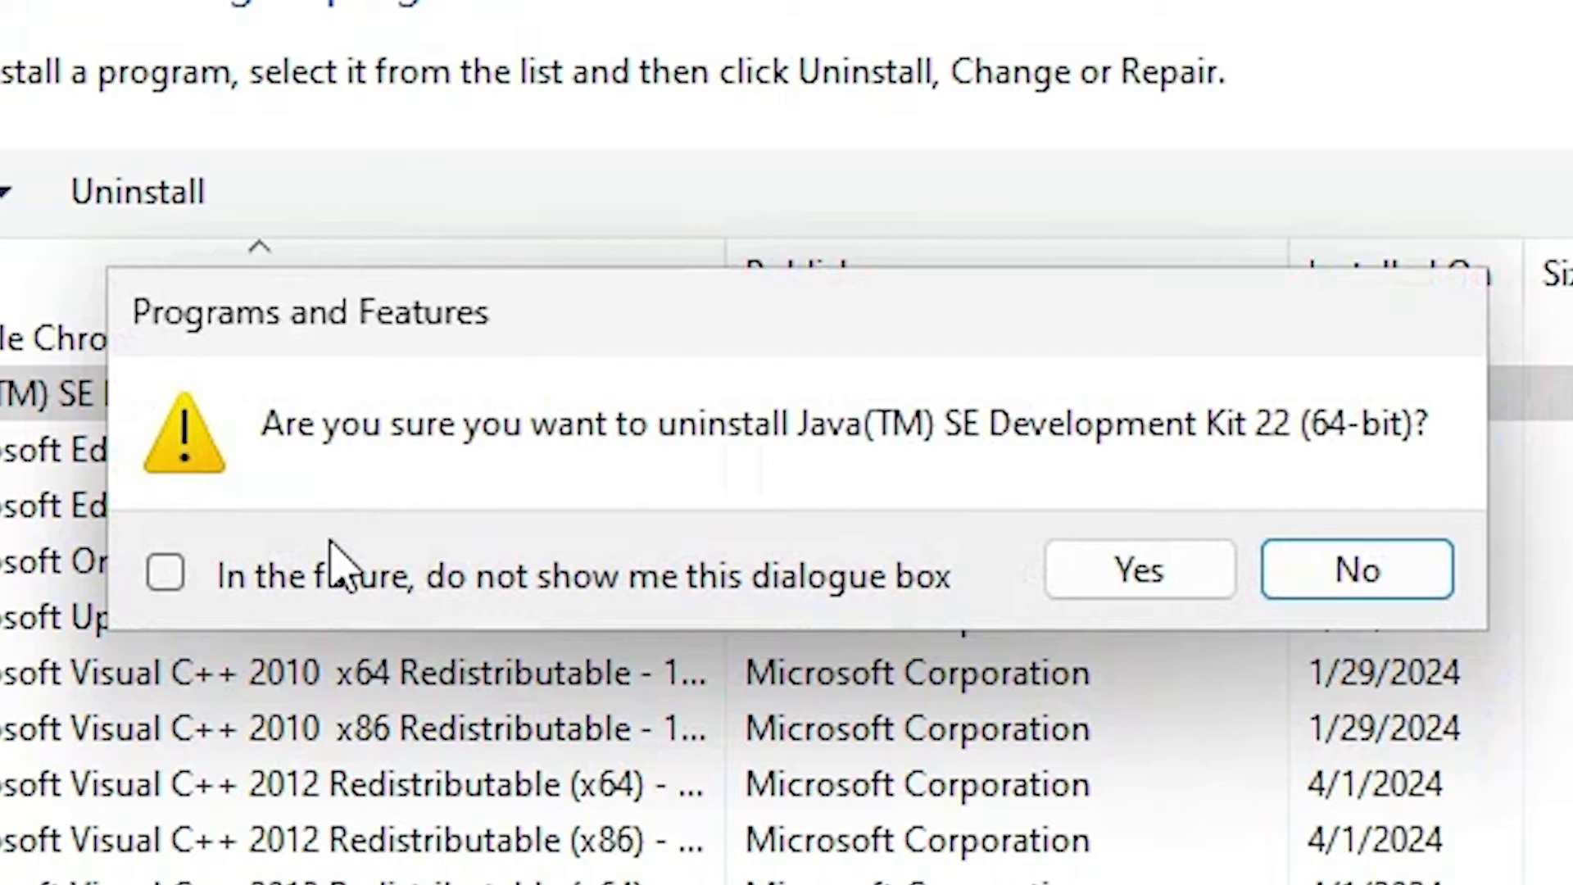
click(1529, 673)
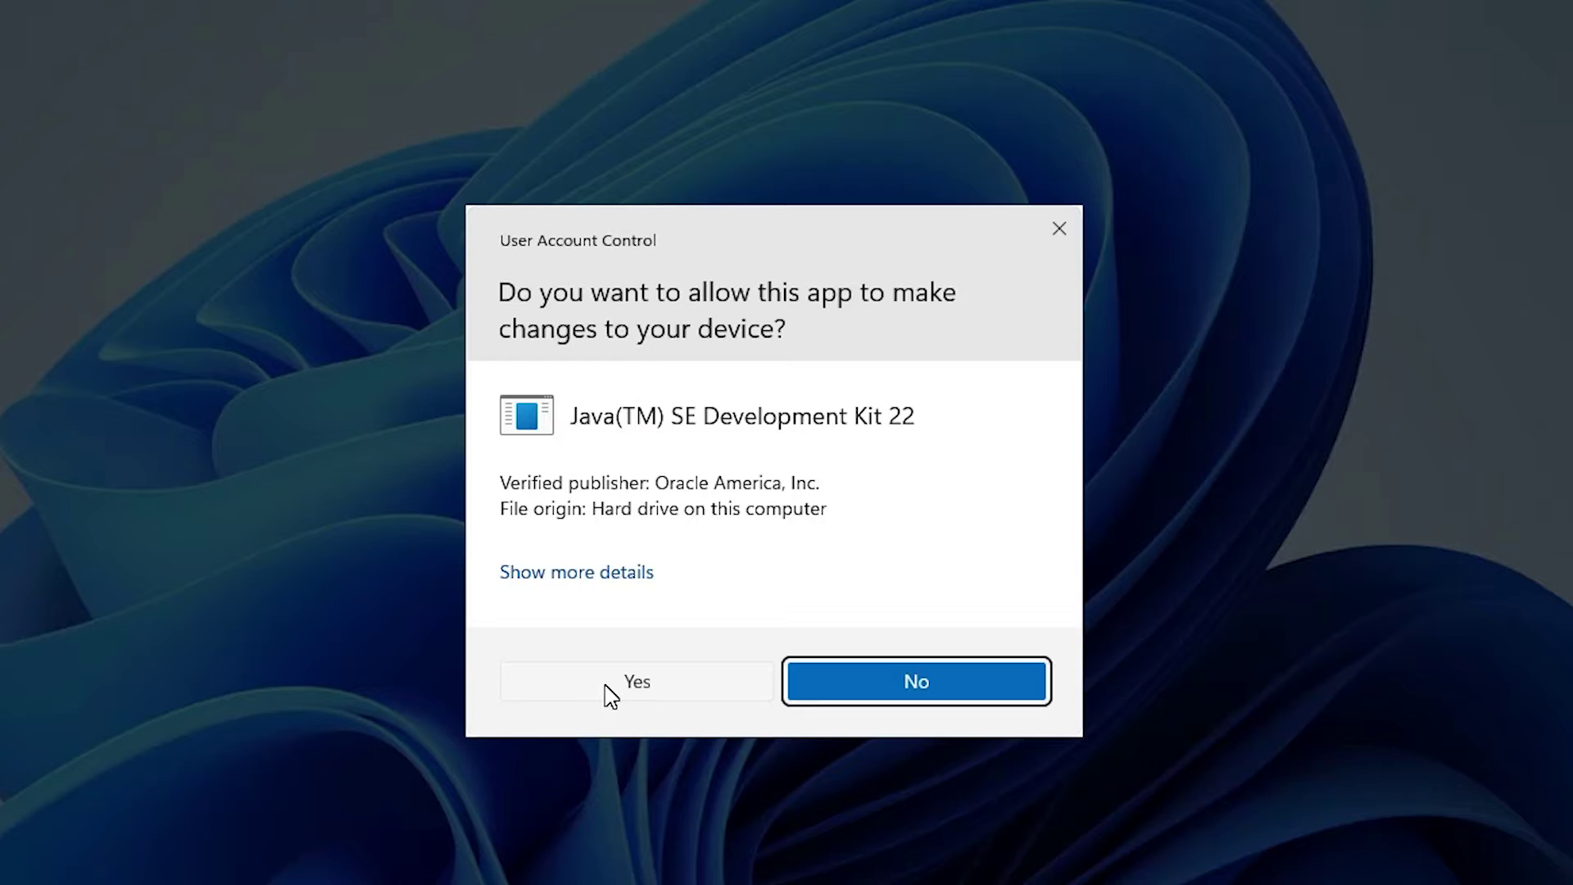
click(625, 681)
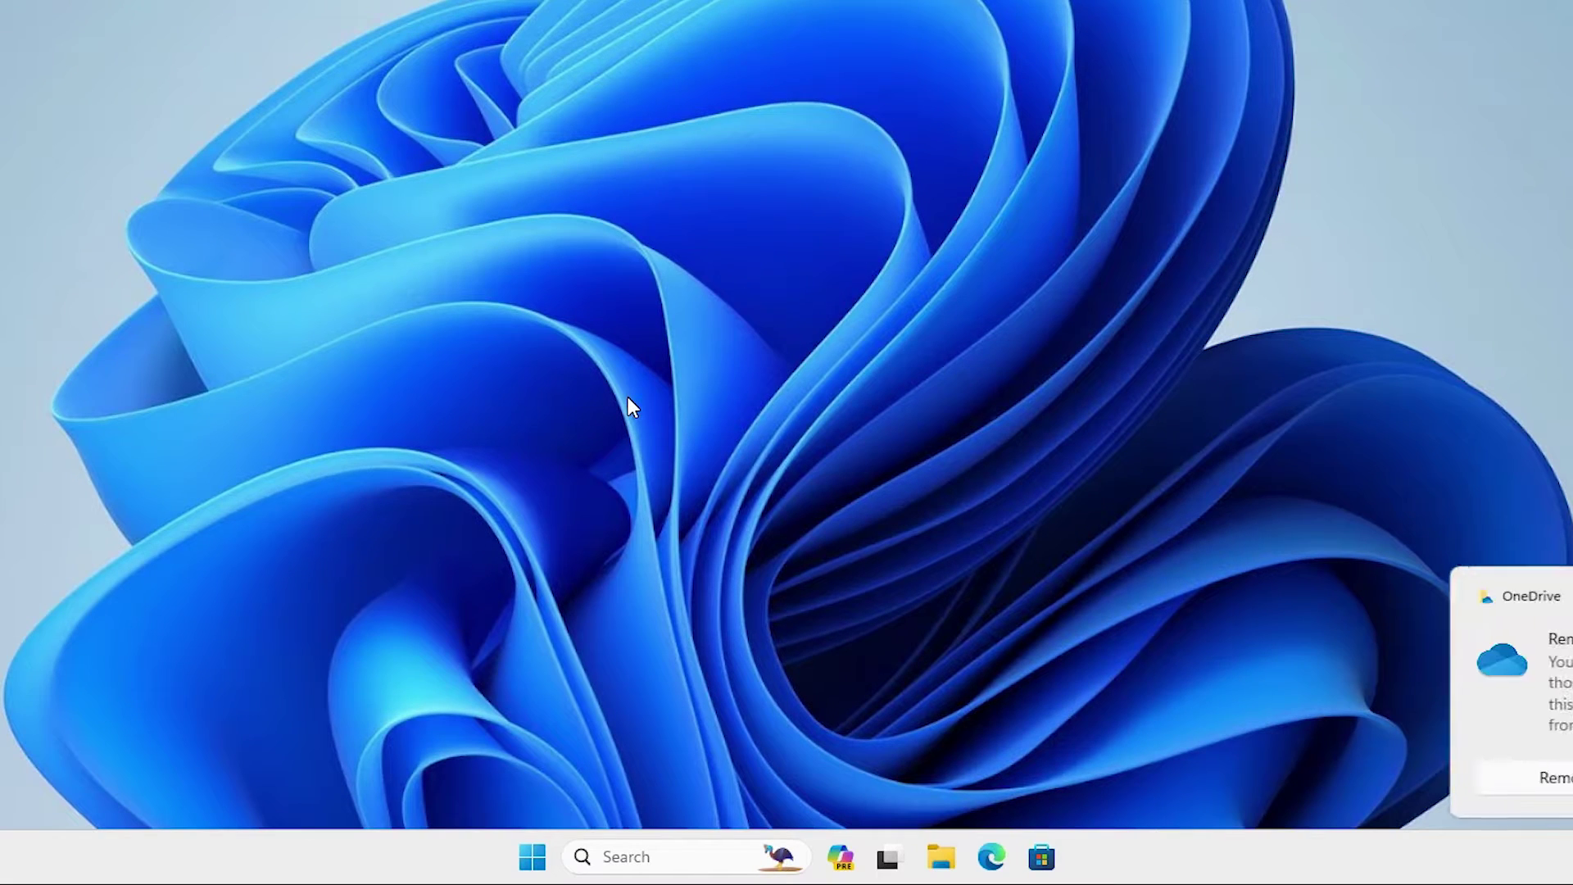
- Open 'Edit the system environment variables' from Start search and centre the System Properties window
click(532, 857)
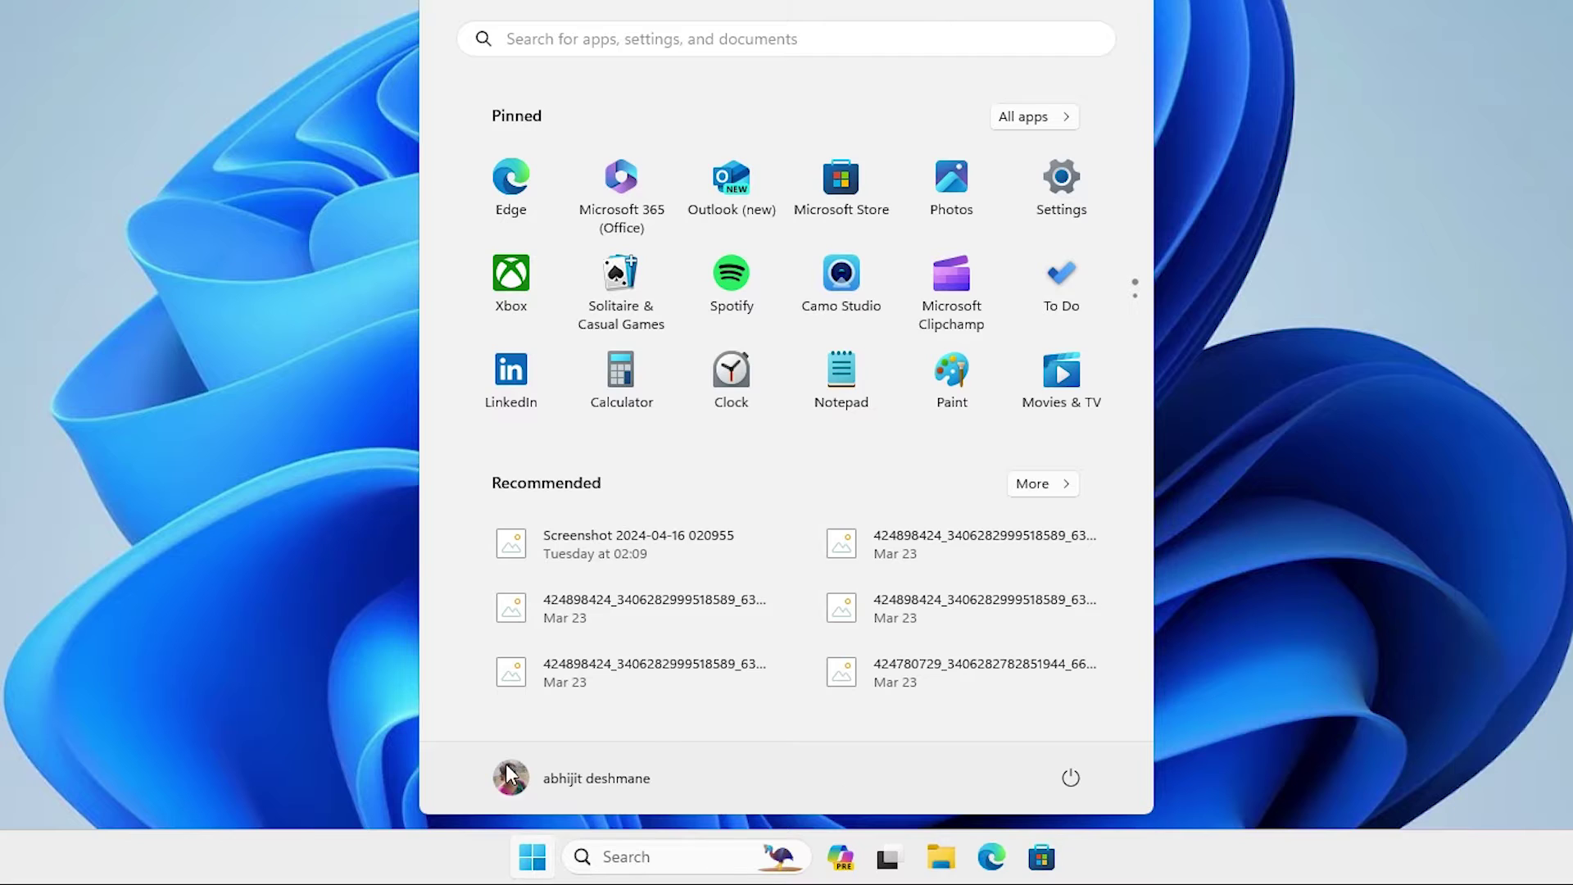
click(524, 870)
click(522, 871)
text(edit)
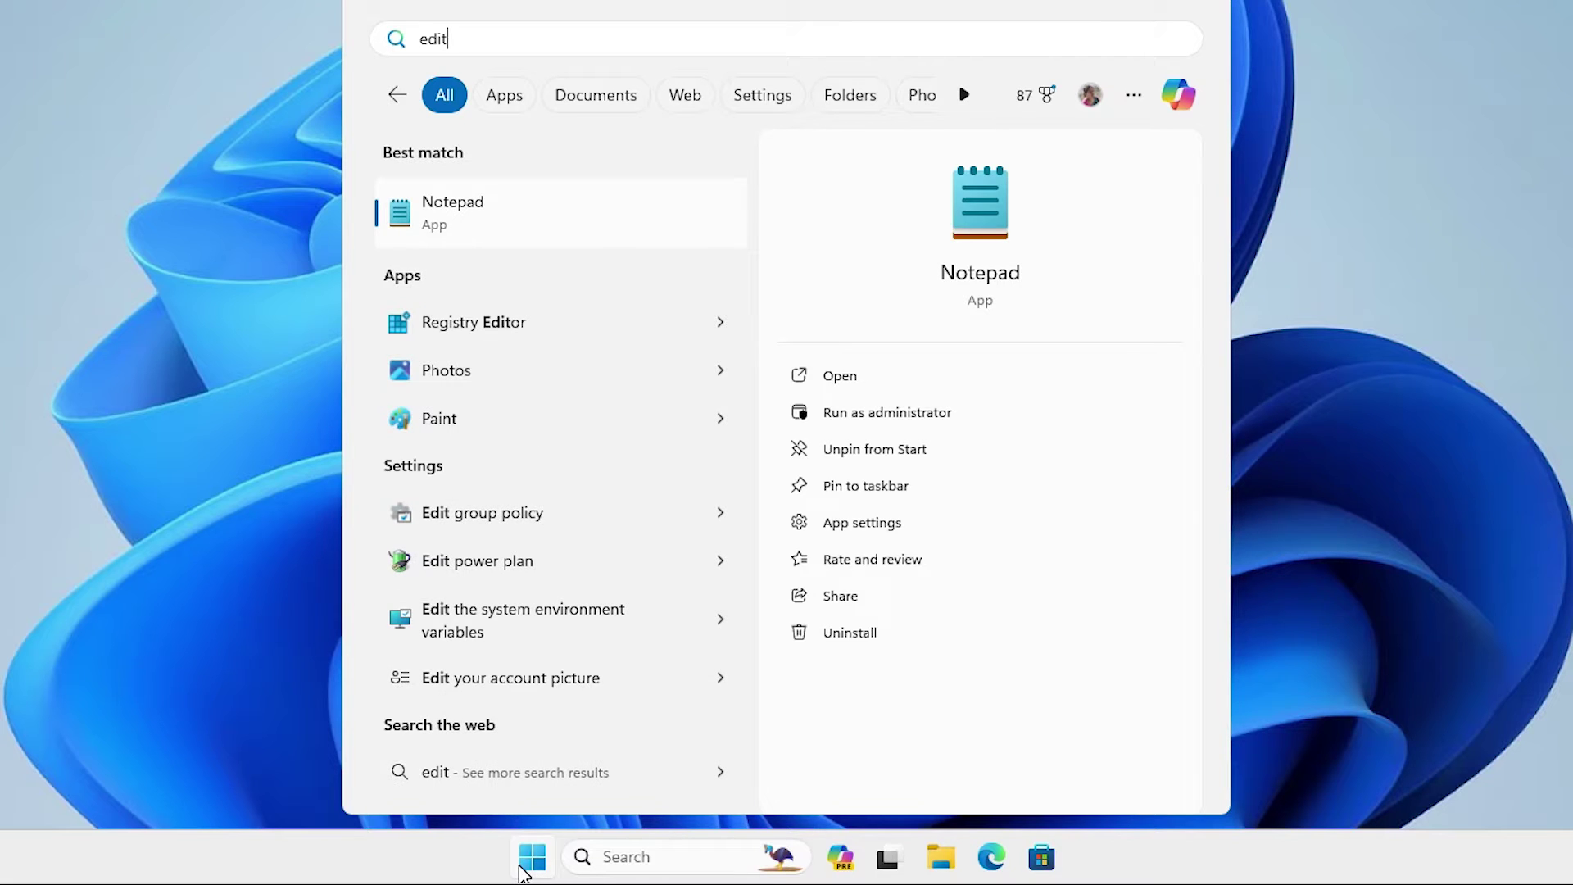
text( the)
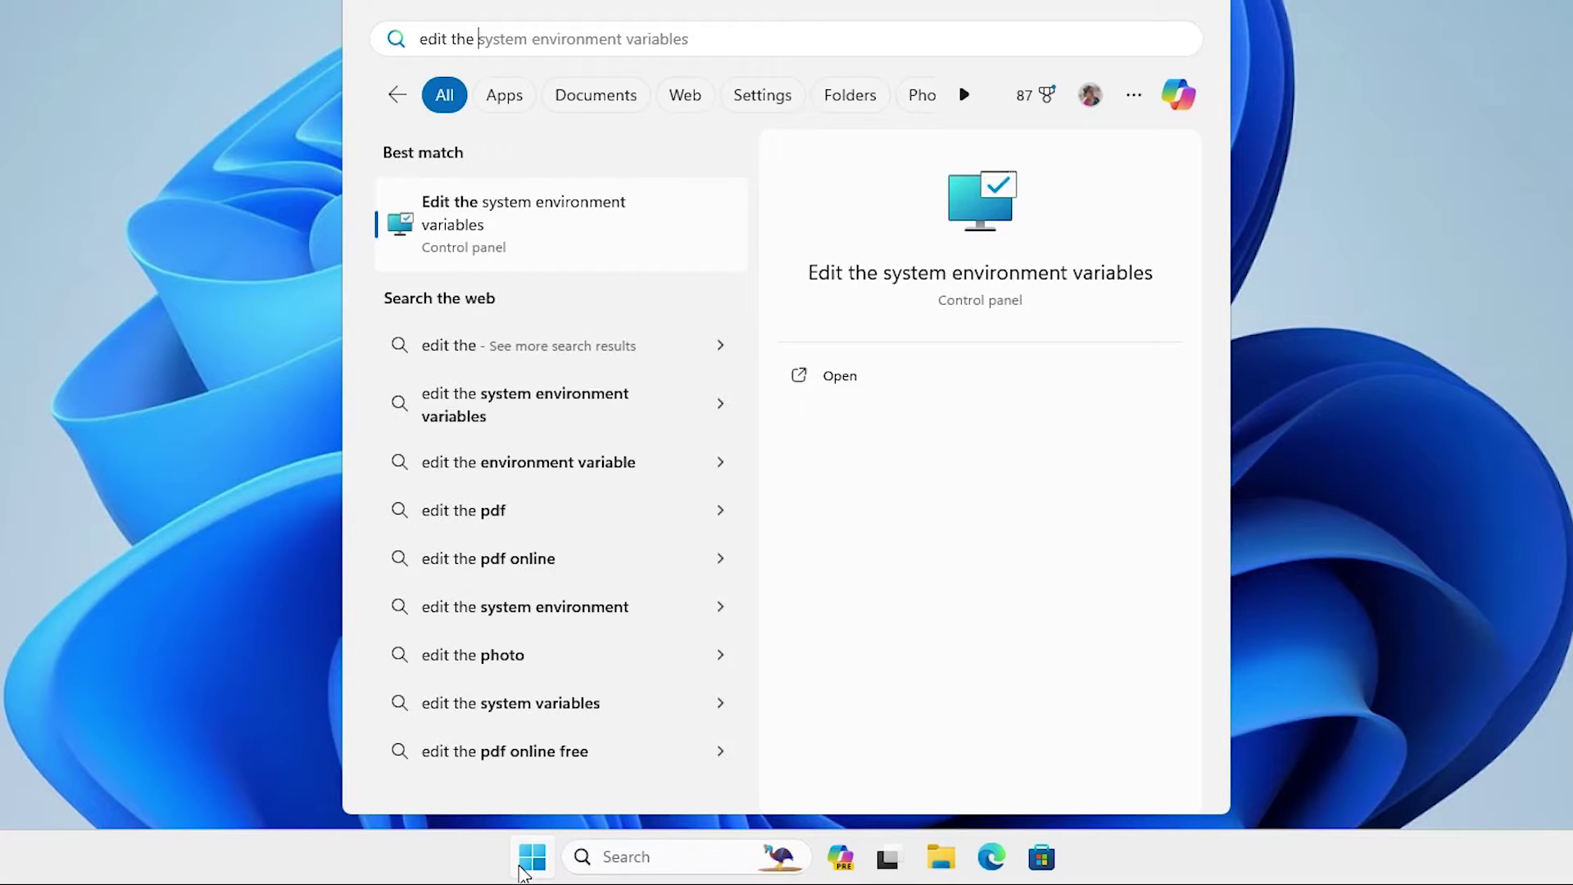
click(592, 214)
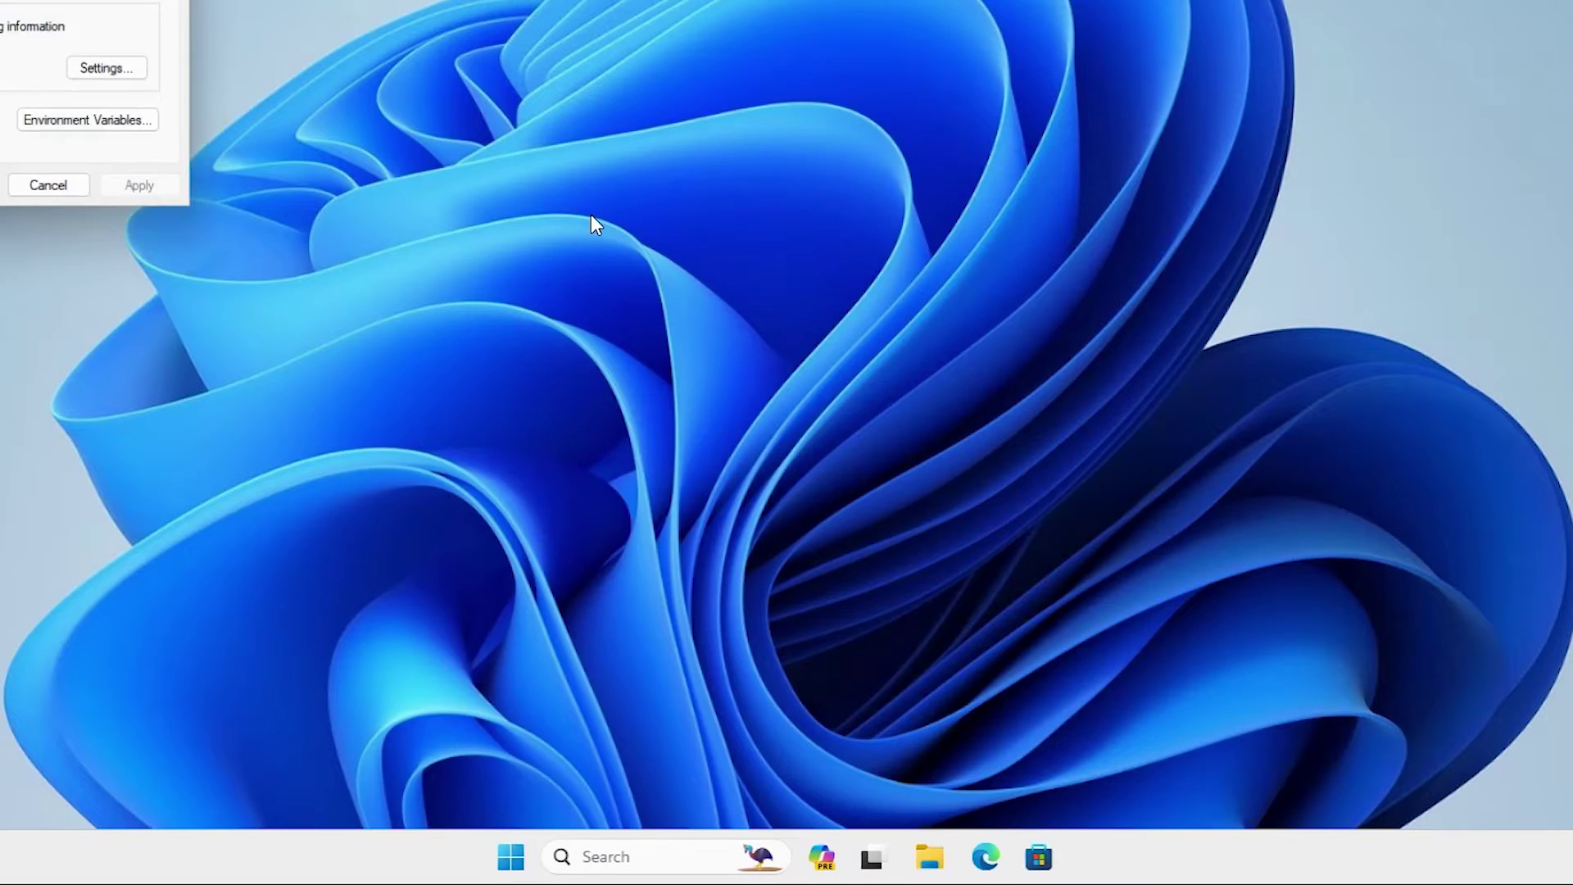
drag(254, 25, 791, 293)
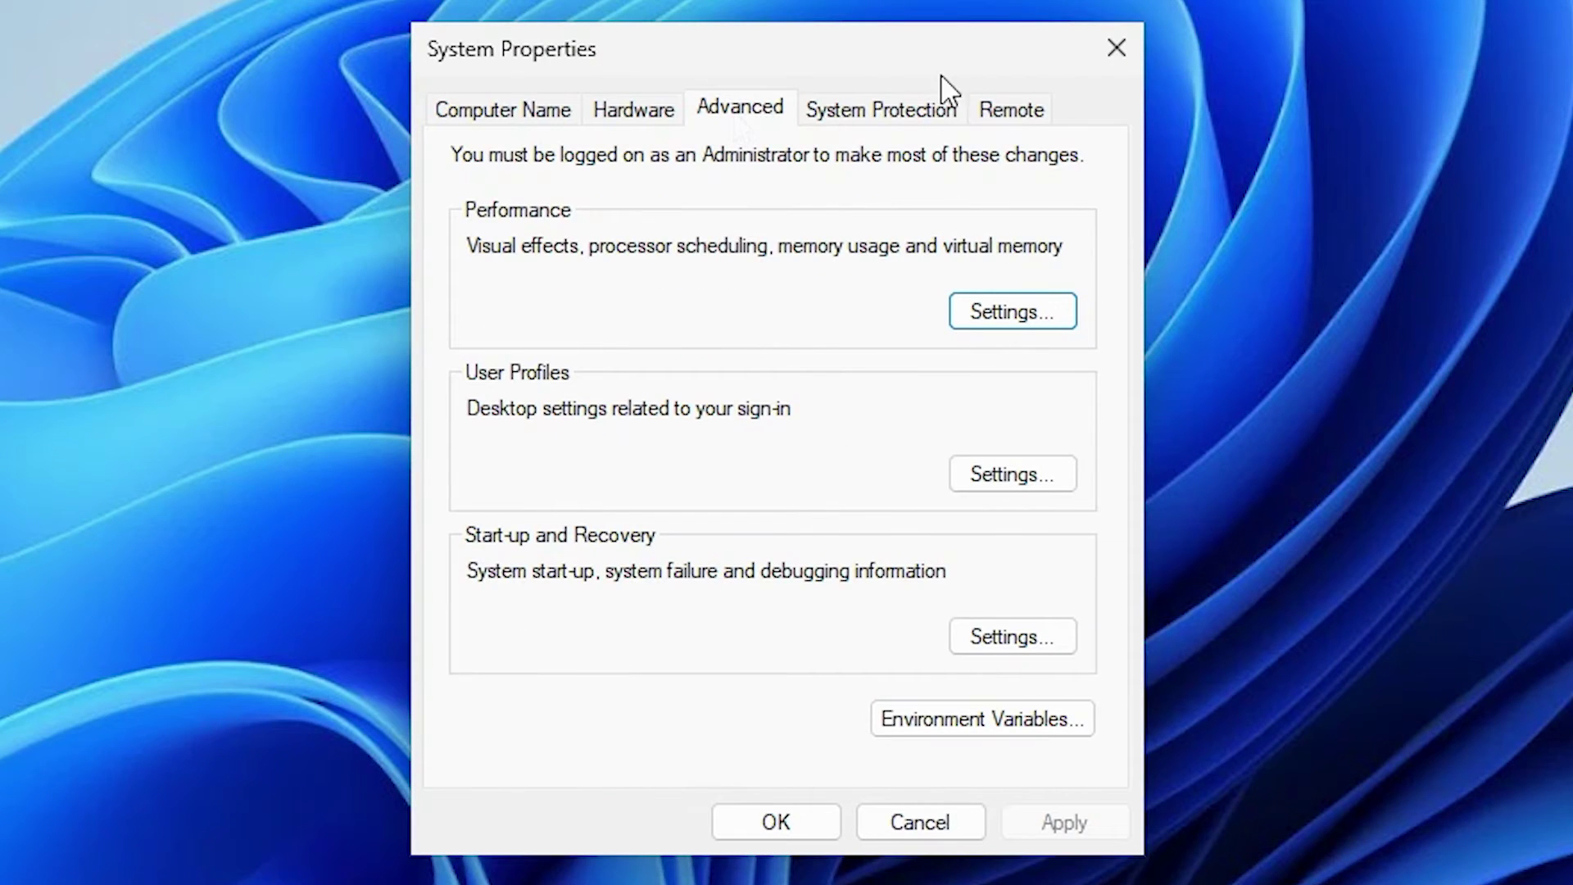
- Open Environment Variables and select Path in the System variables list
click(1012, 724)
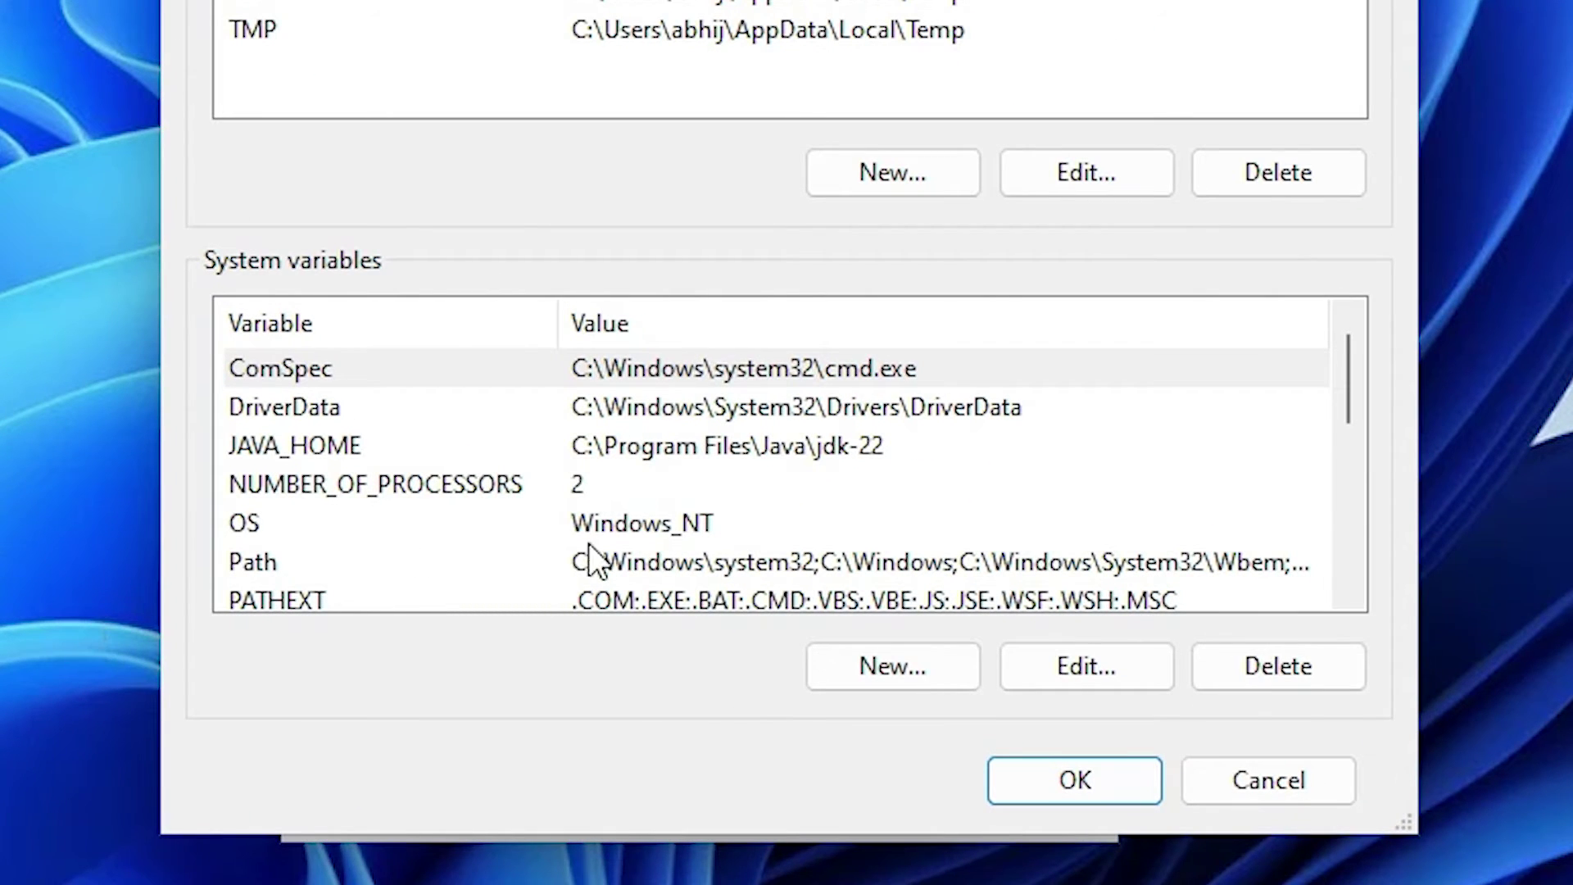
scroll(336, 573, down, 1)
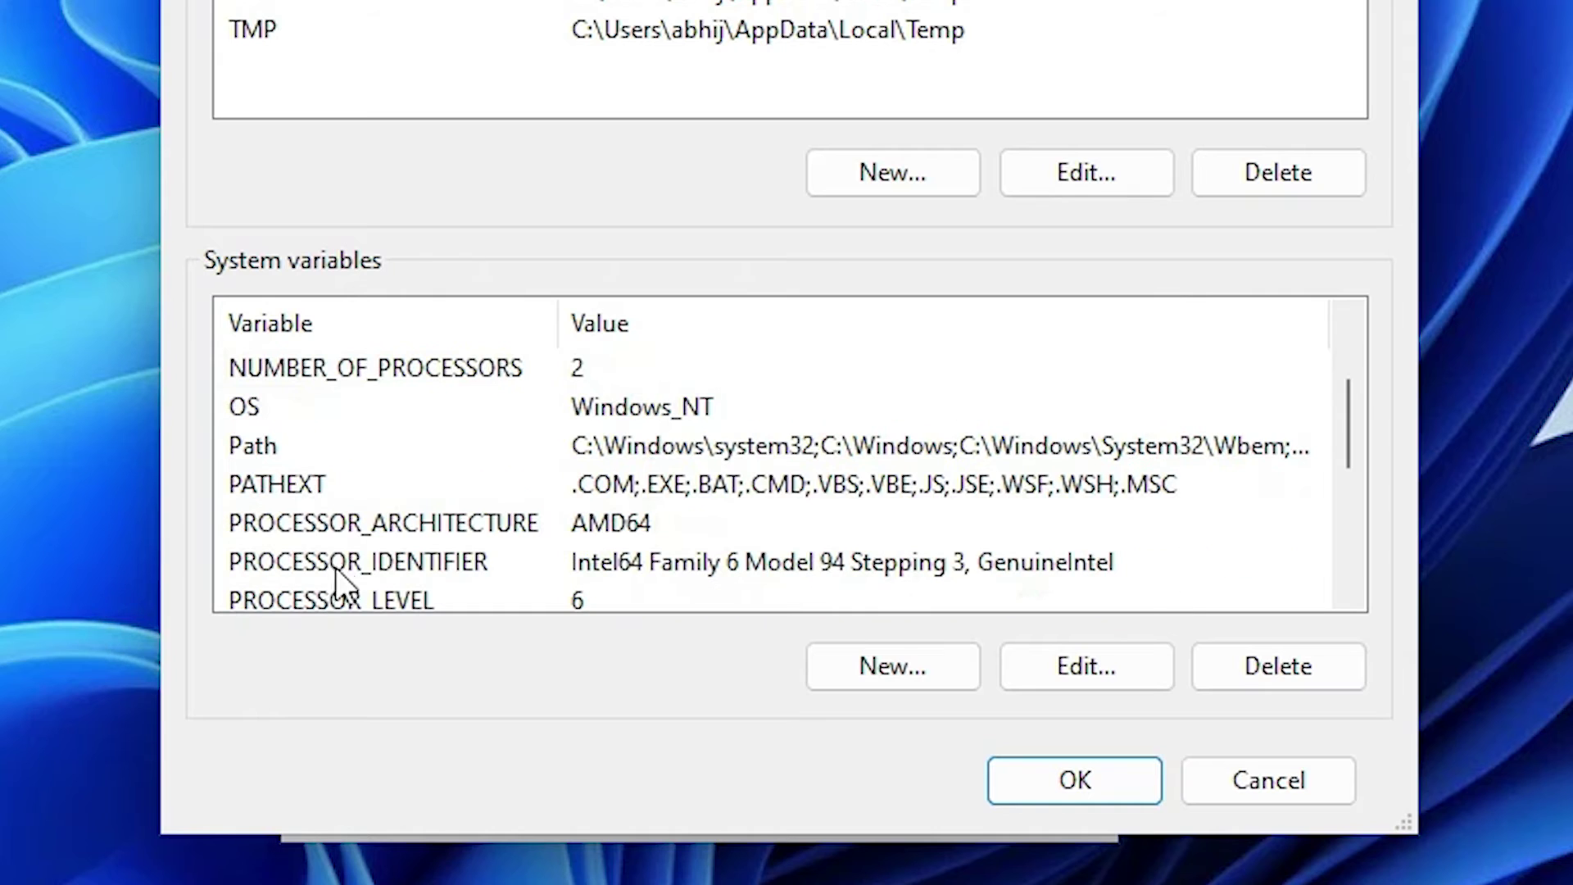
click(295, 455)
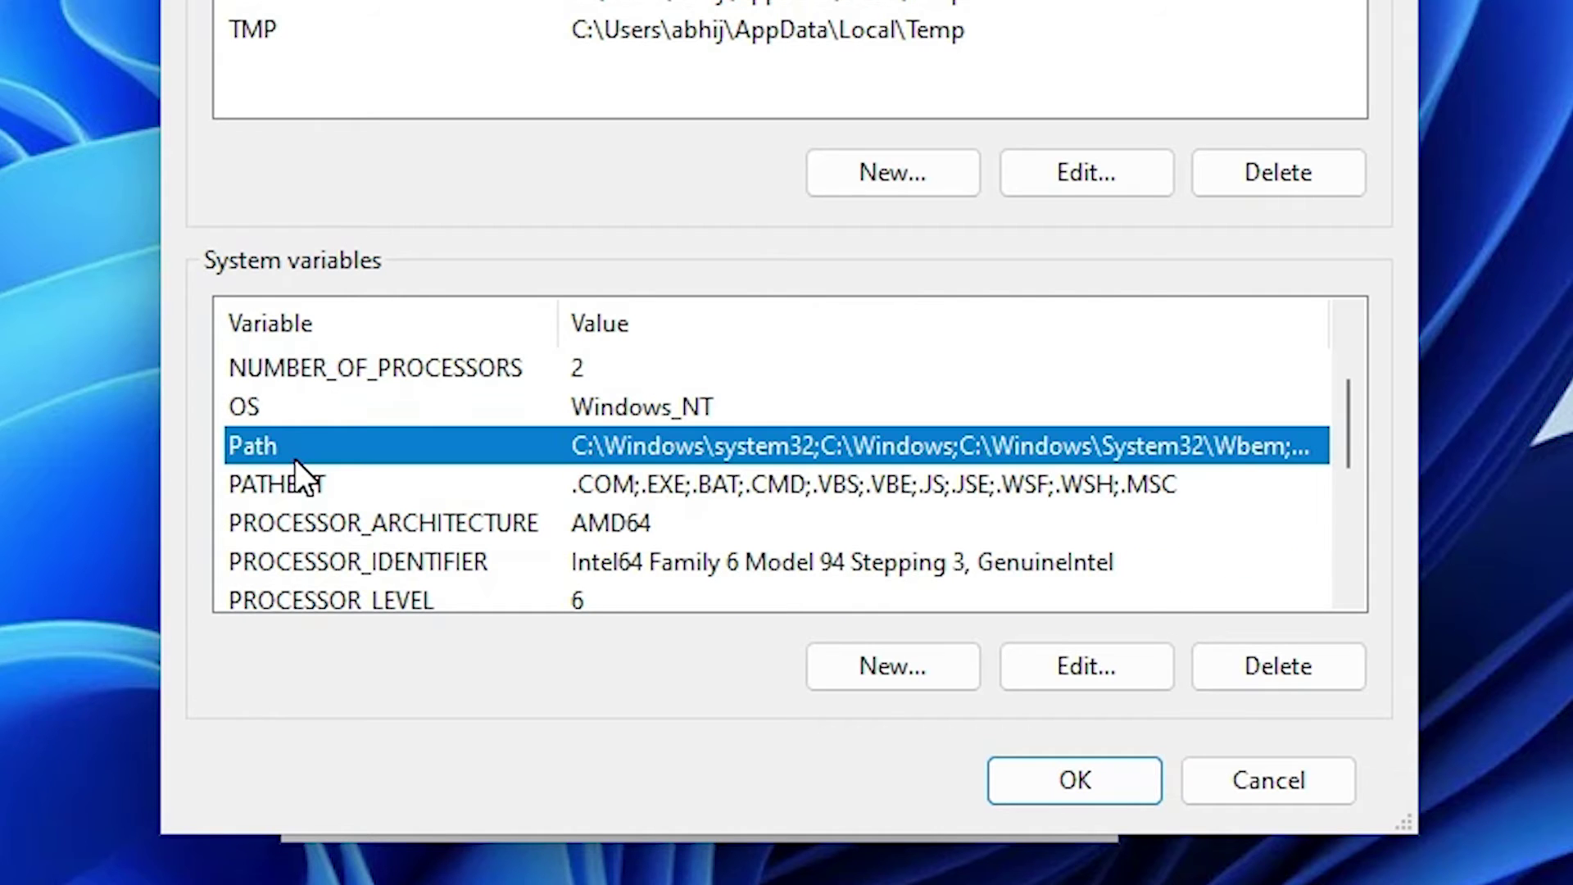
- Delete C:\Program Files\Java\jdk-22\bin from the system Path and confirm the edit
click(1133, 656)
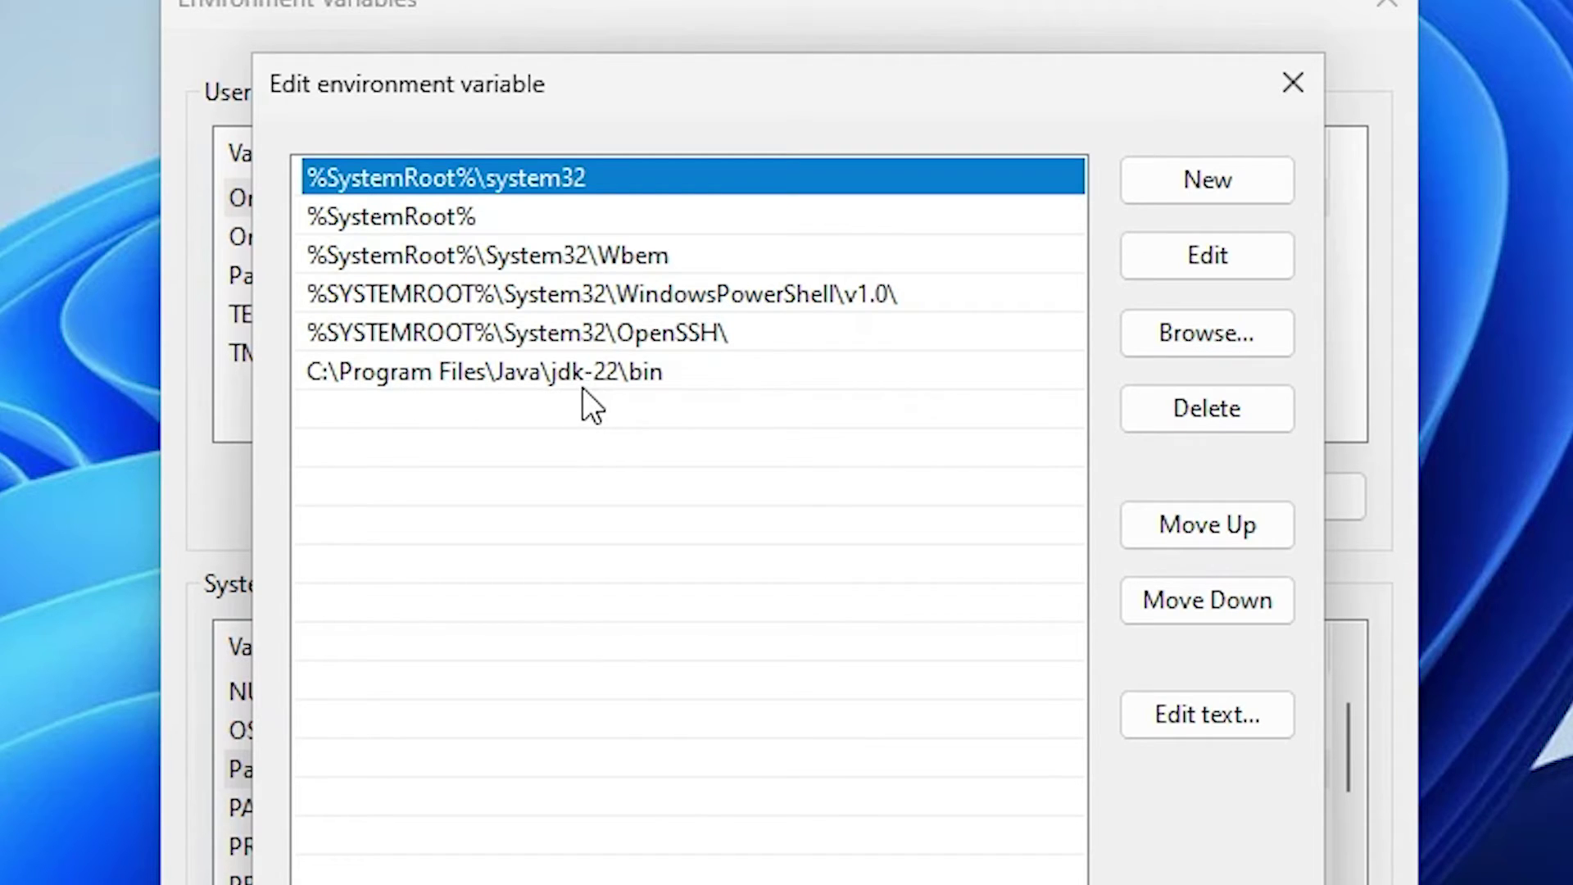
click(636, 376)
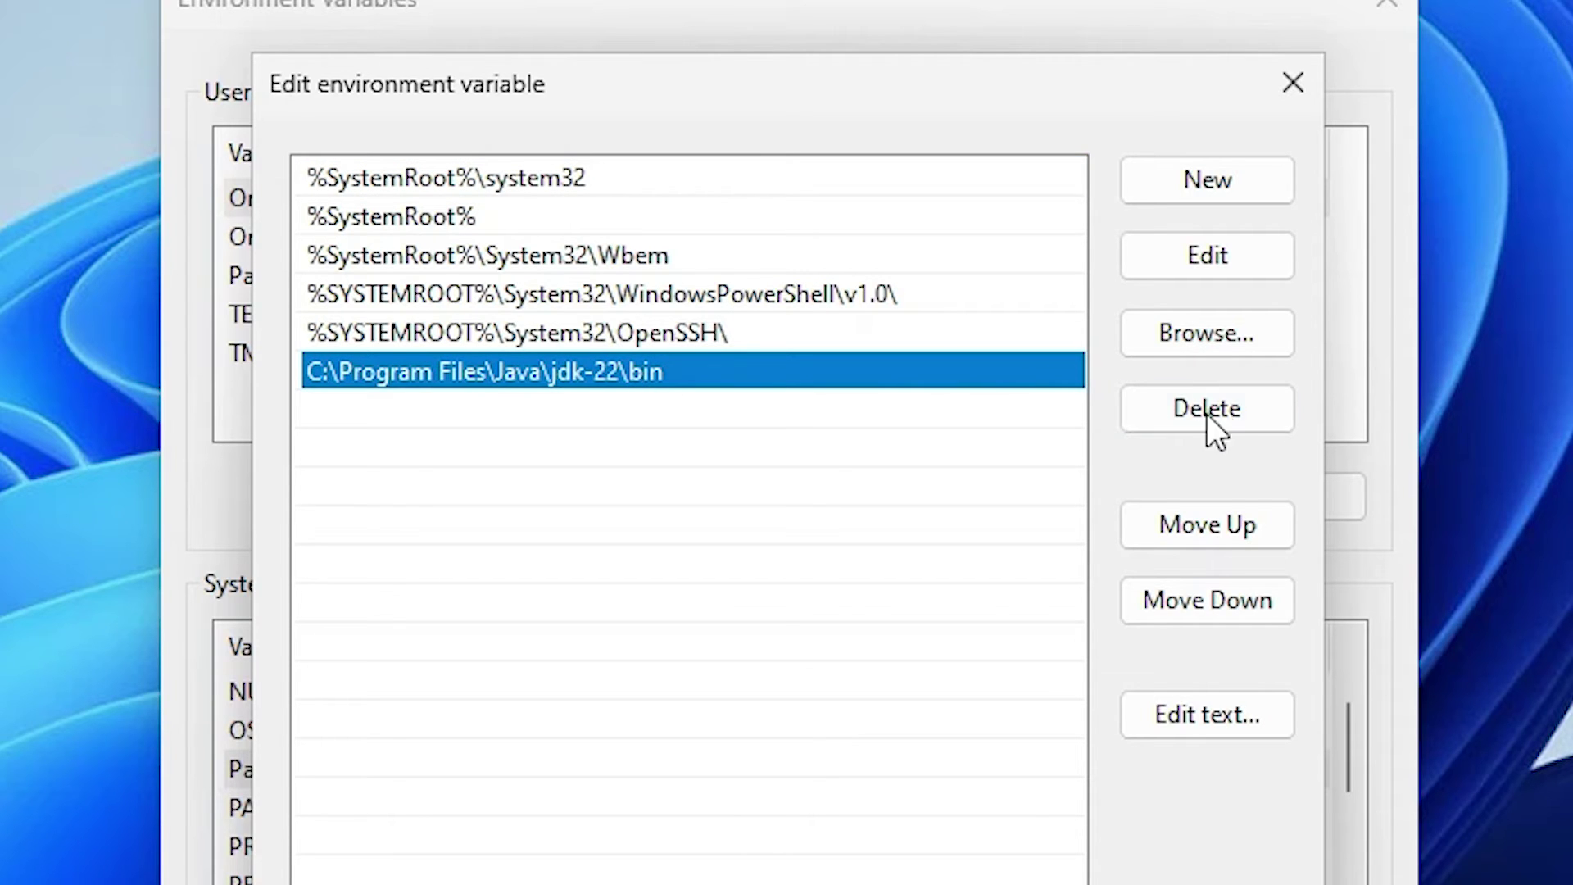
click(1228, 416)
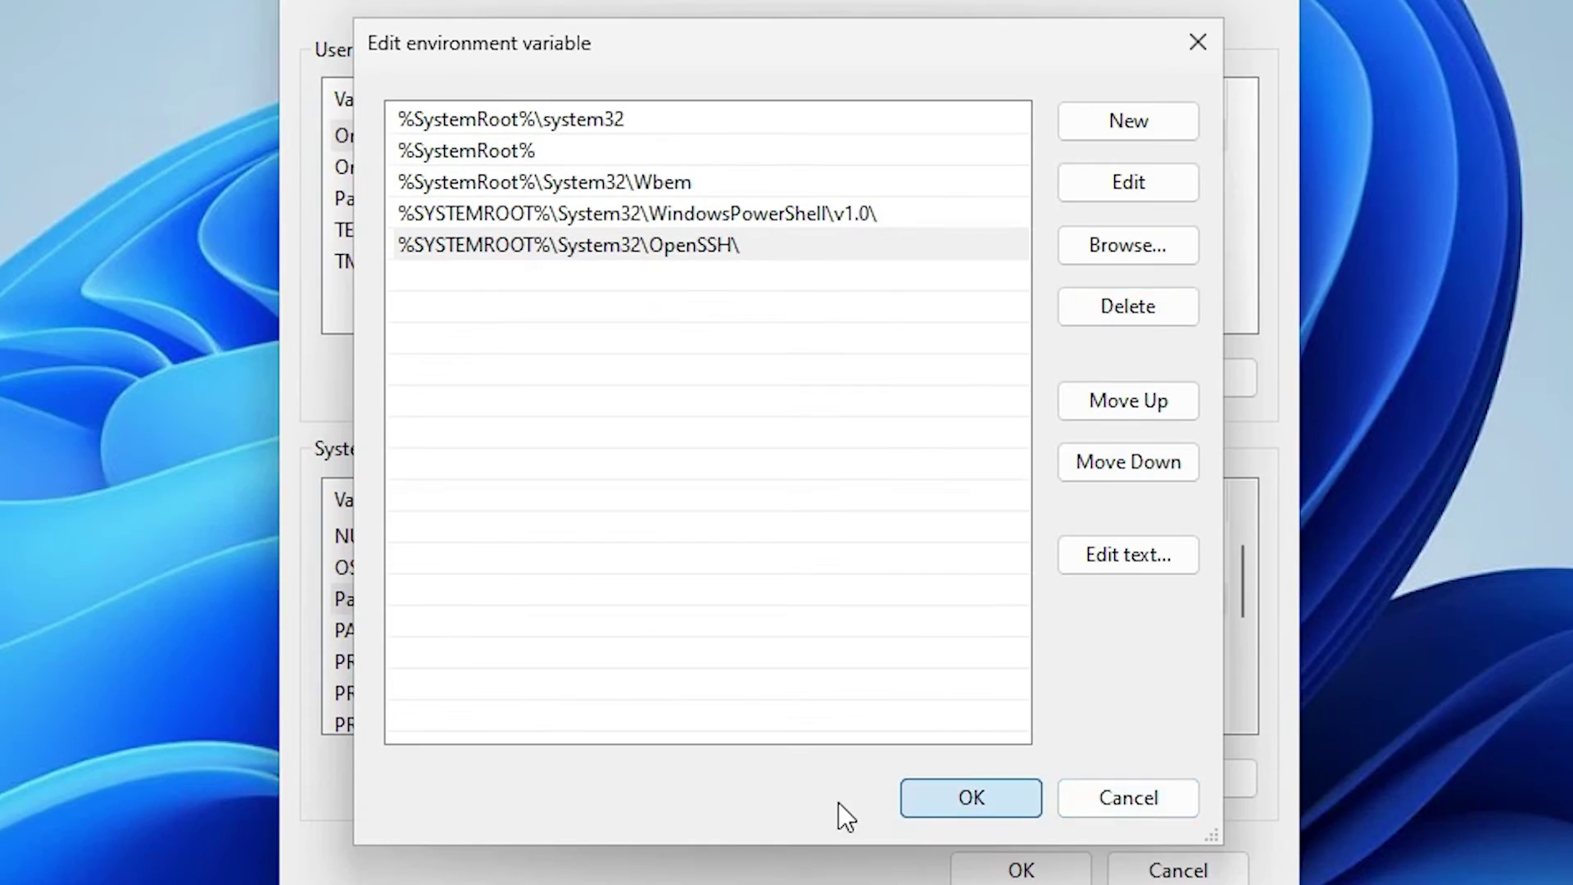
key(Return)
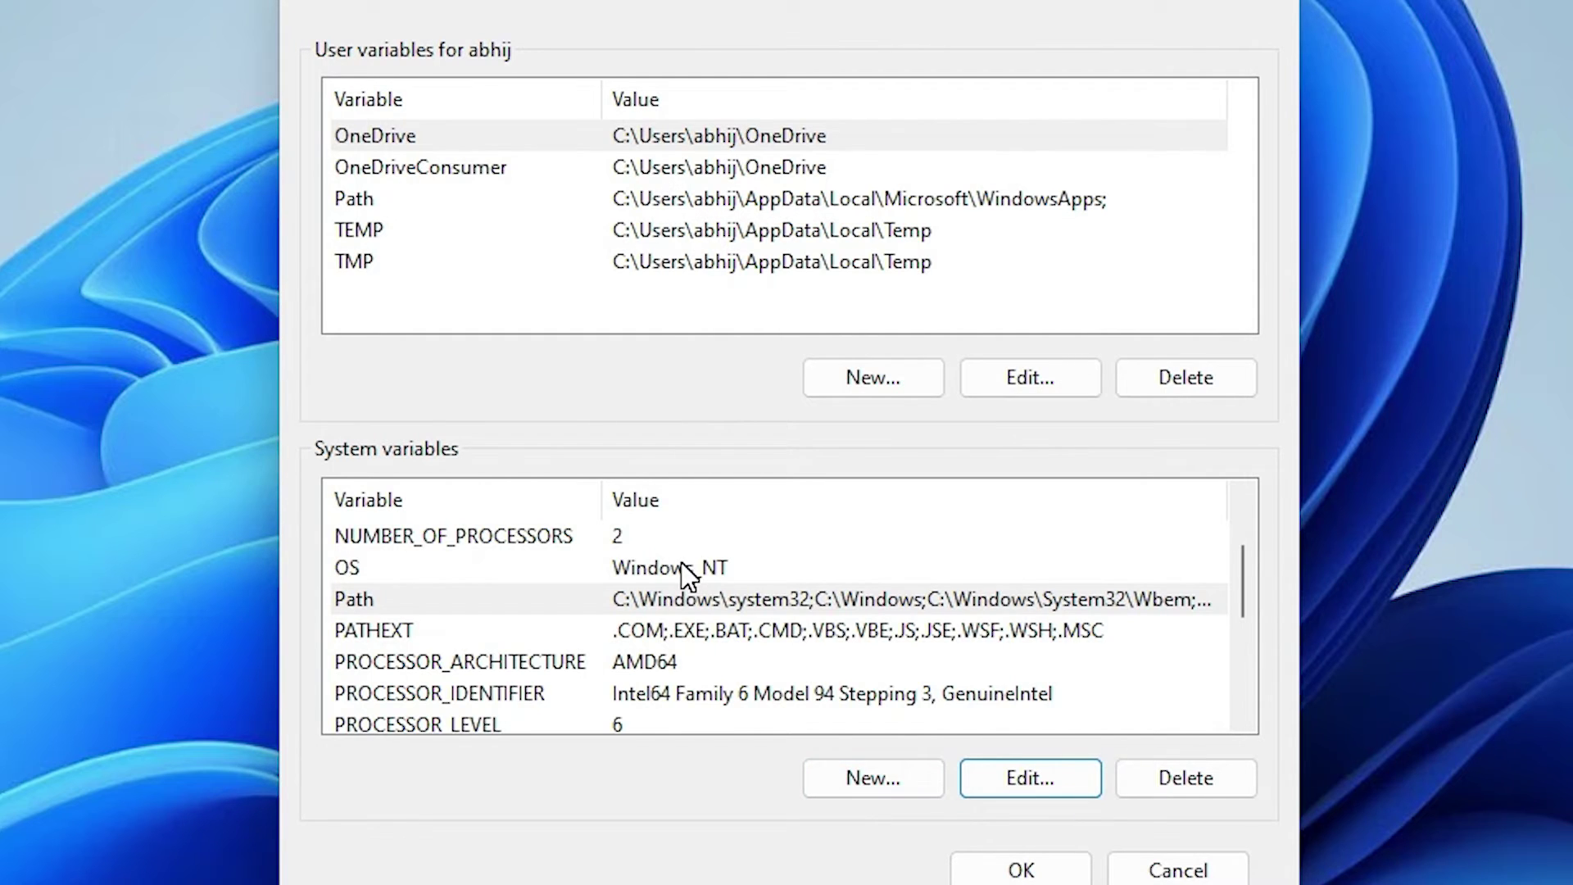
- Delete the JAVA_HOME system variable and close both dialogs with OK
scroll(681, 565, up, 1)
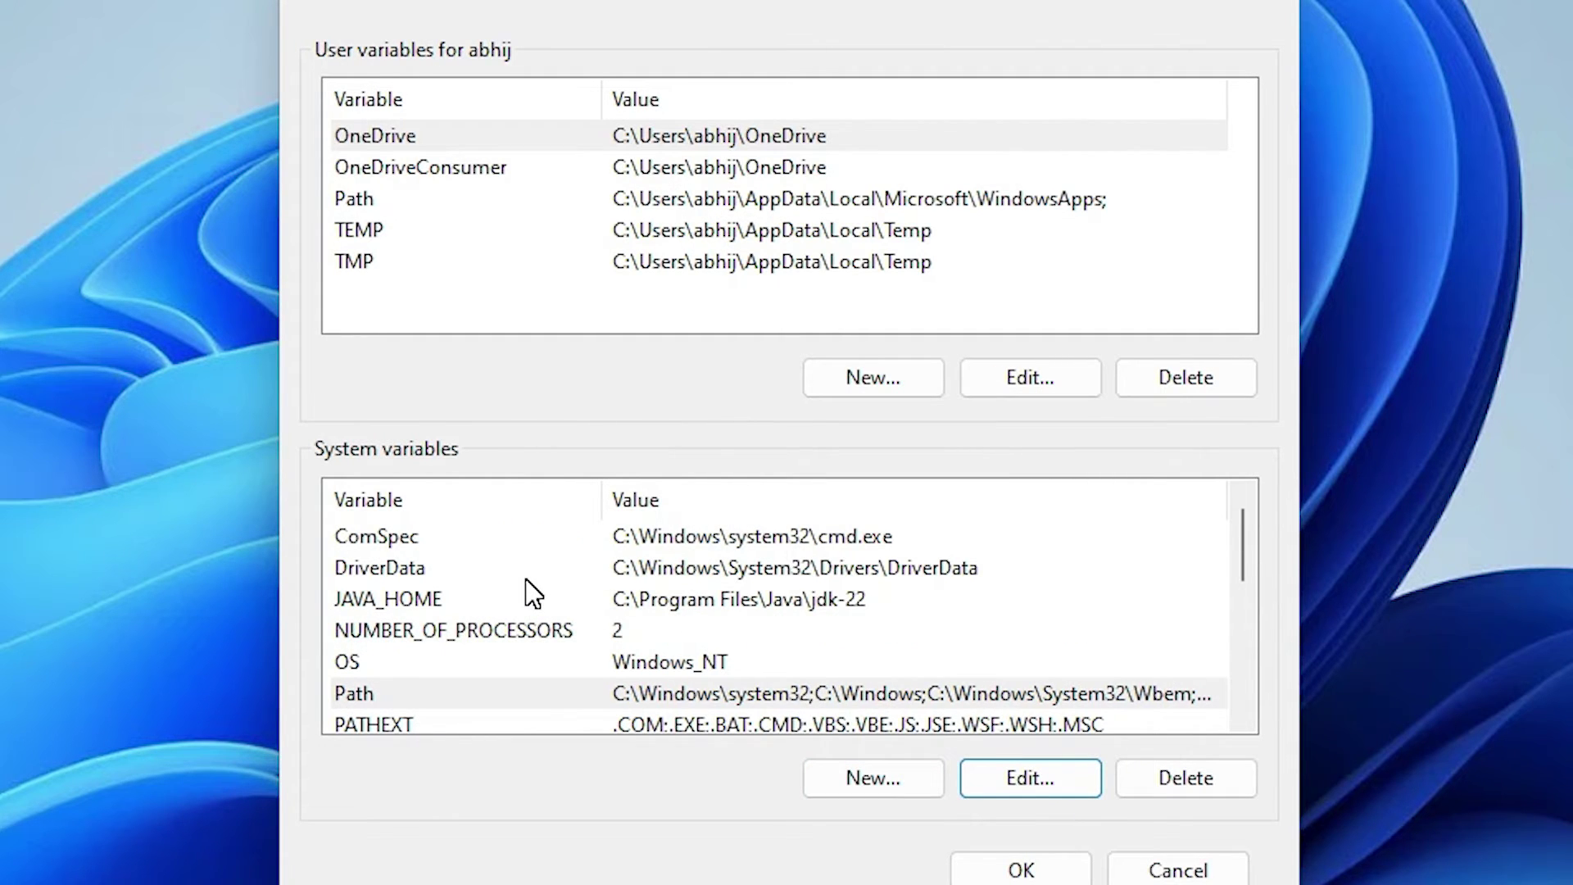
click(402, 605)
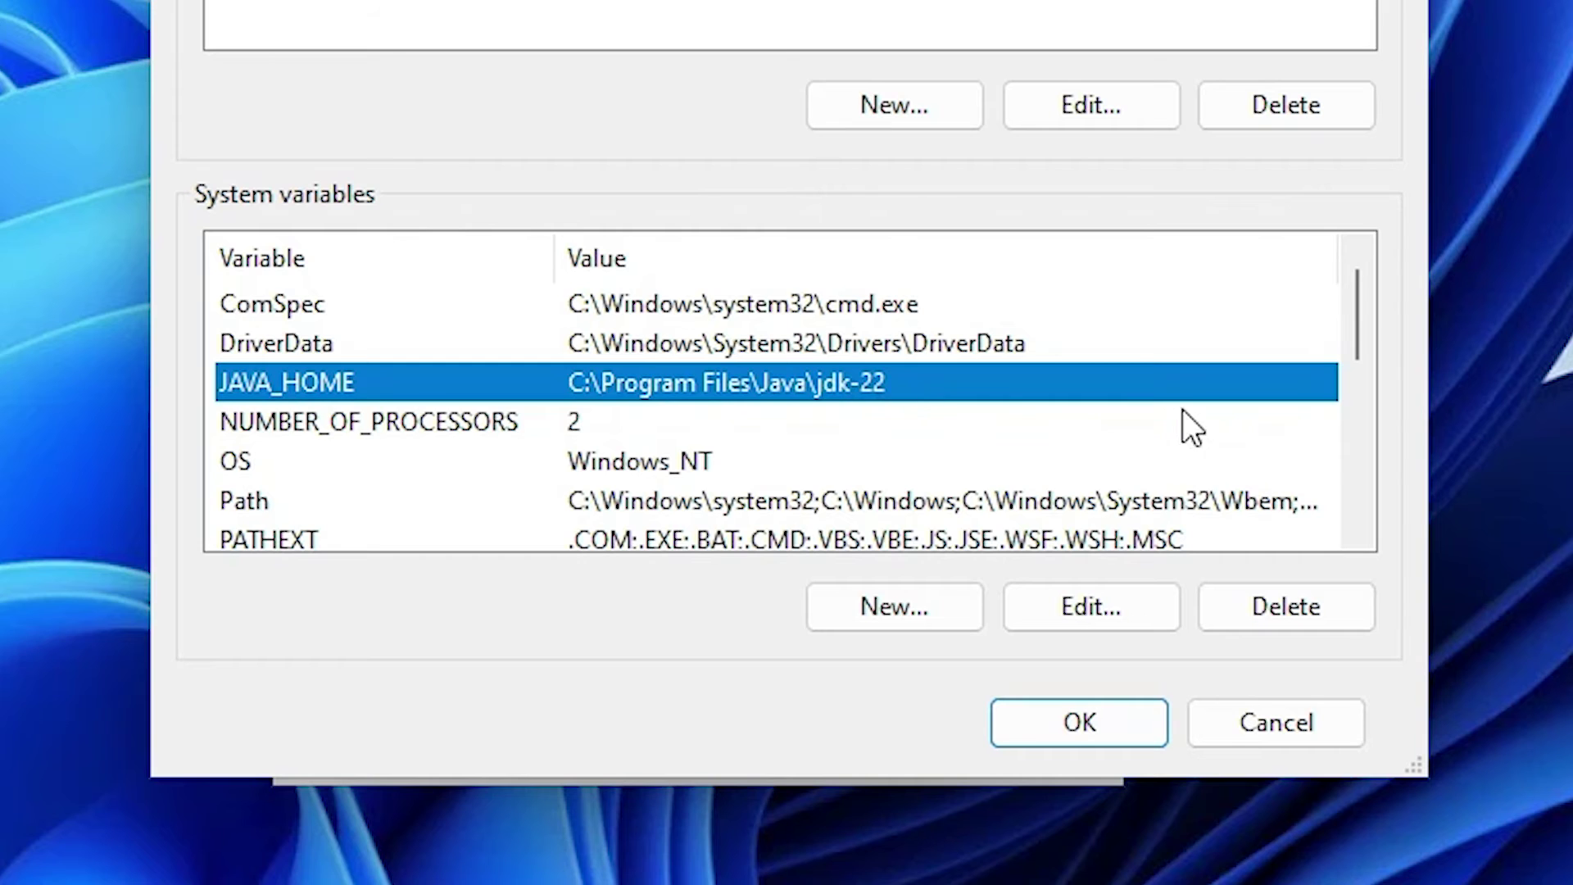
click(1324, 594)
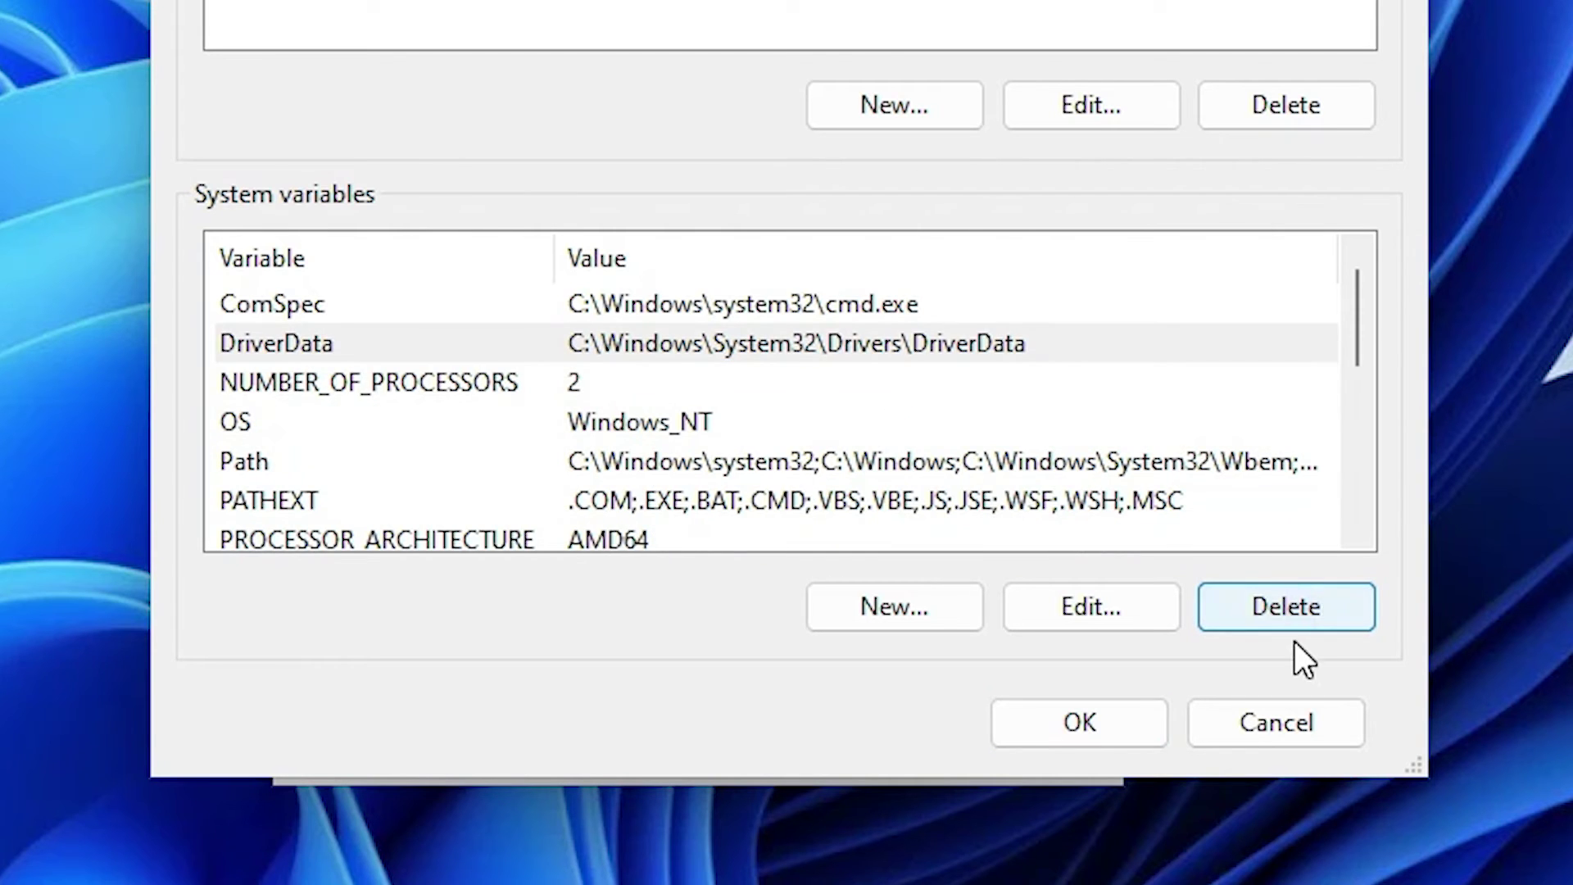
click(1037, 711)
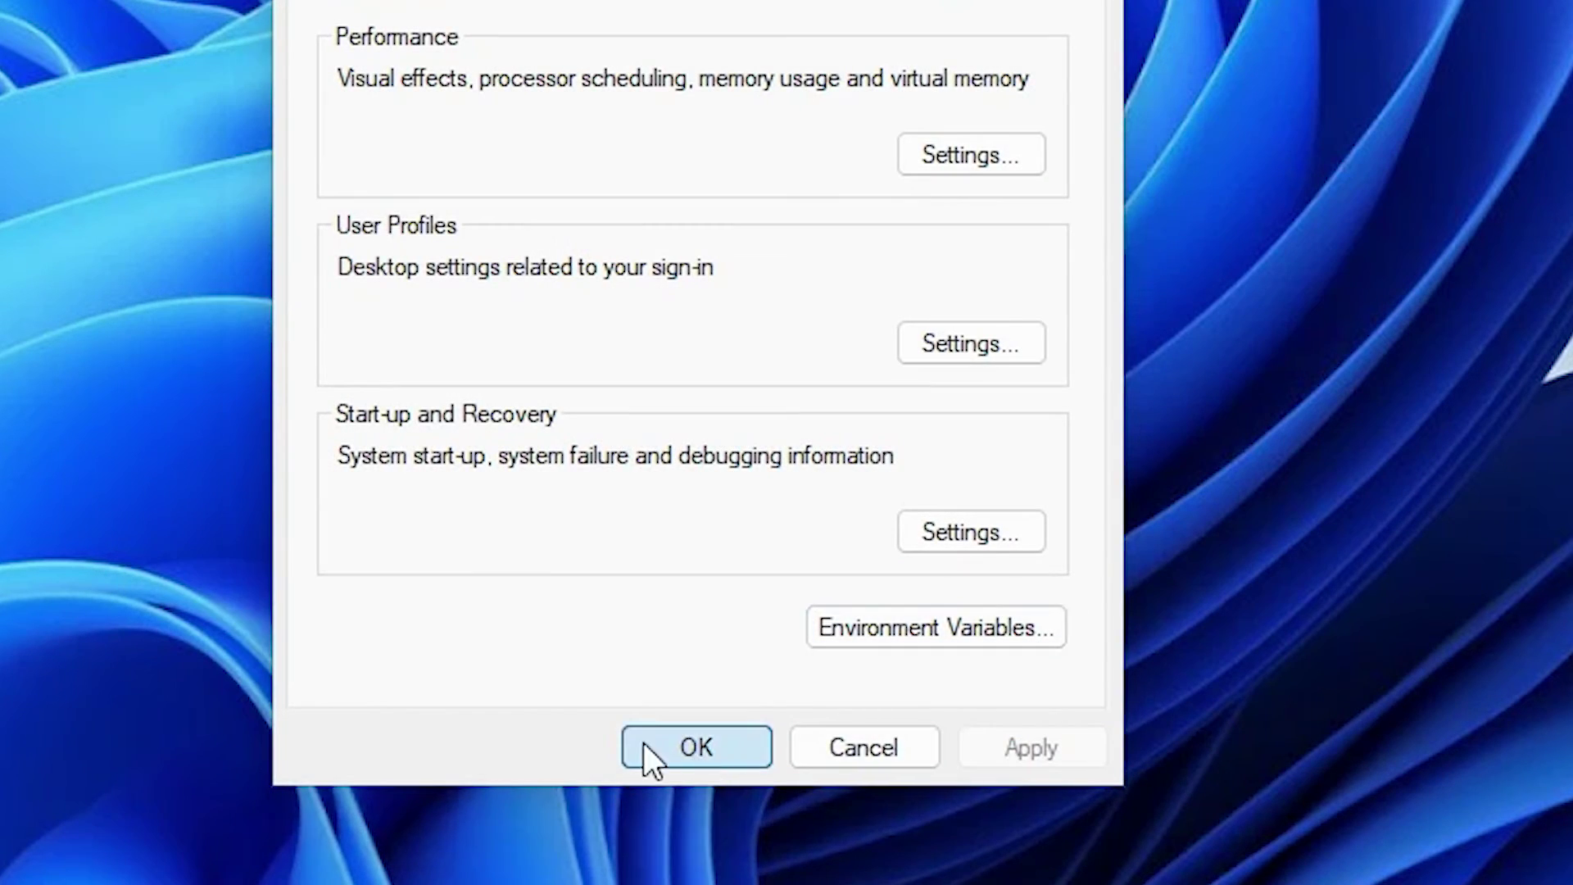
click(644, 744)
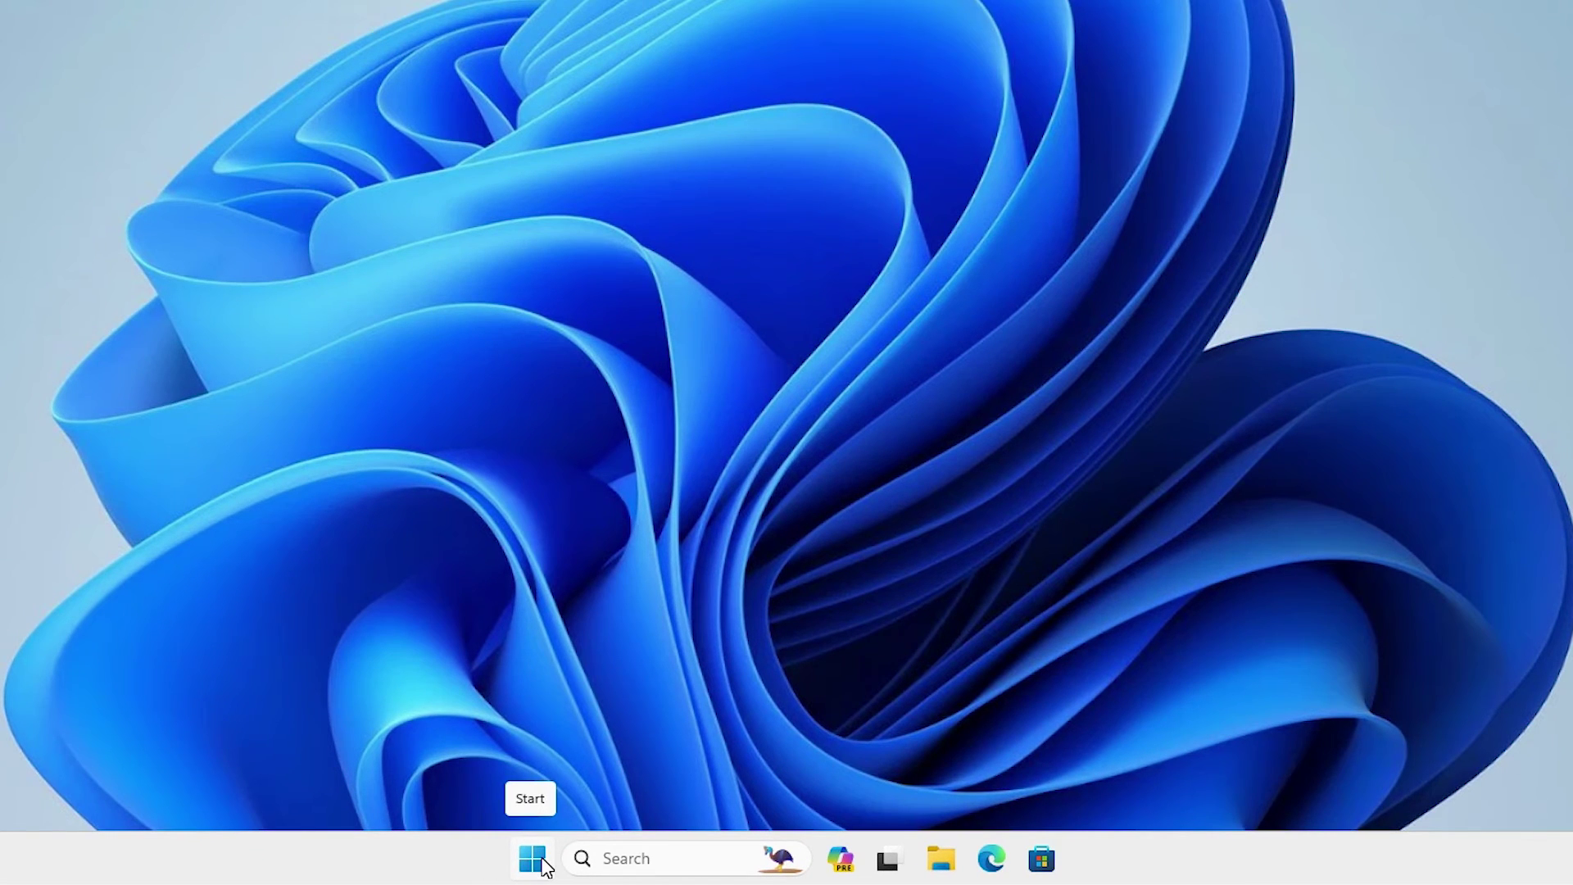
- Reopen Command Prompt and run 'java --vesrion', which reports 'java' is not recognized
click(533, 860)
text(cmd)
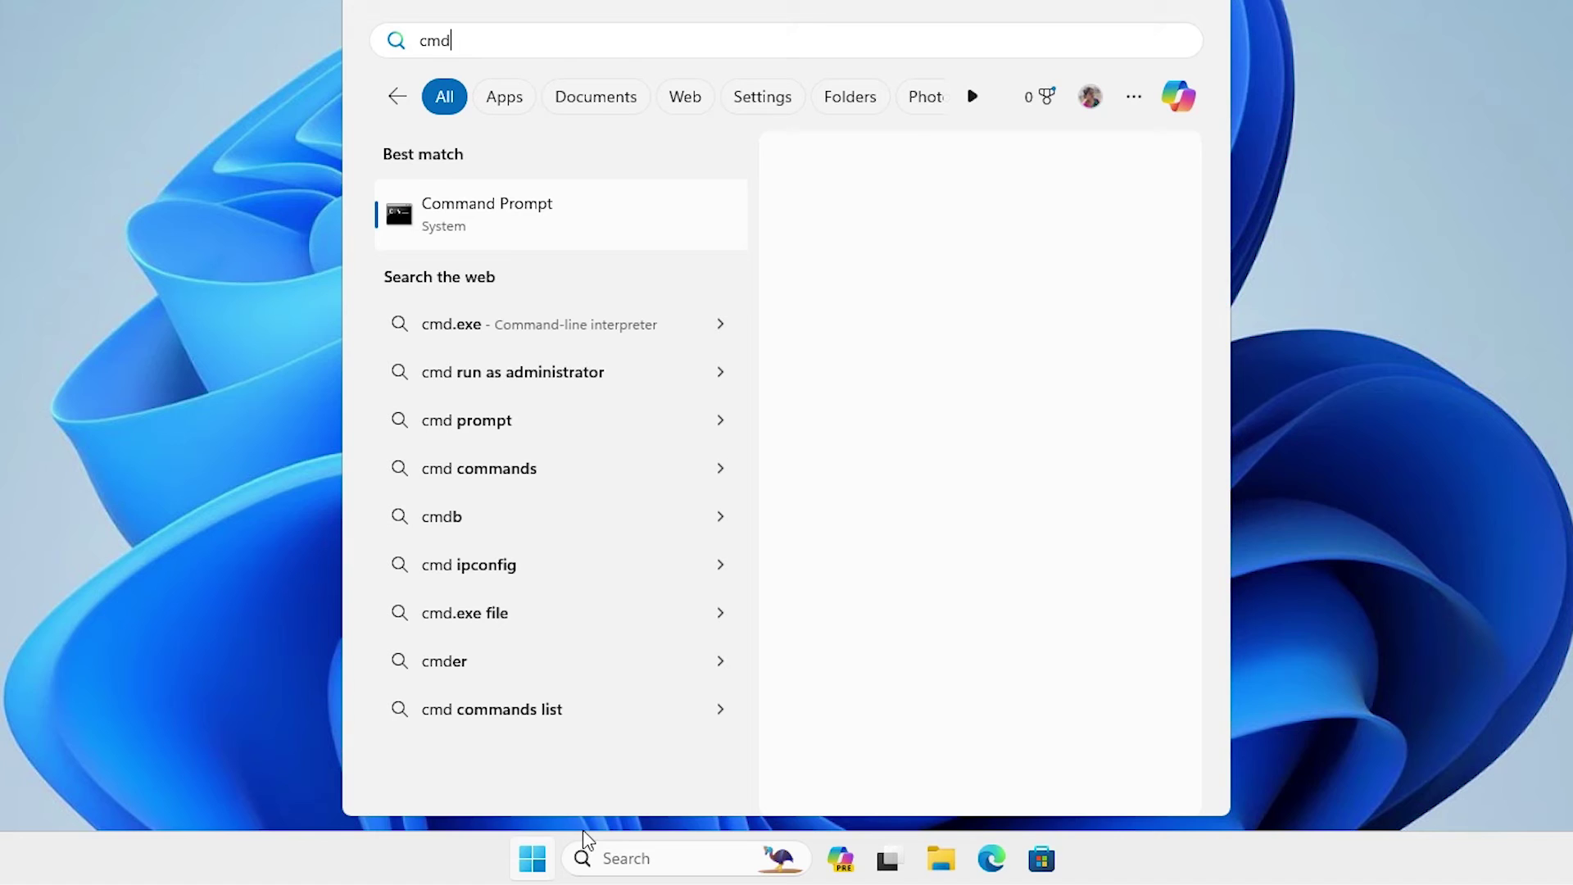
click(610, 234)
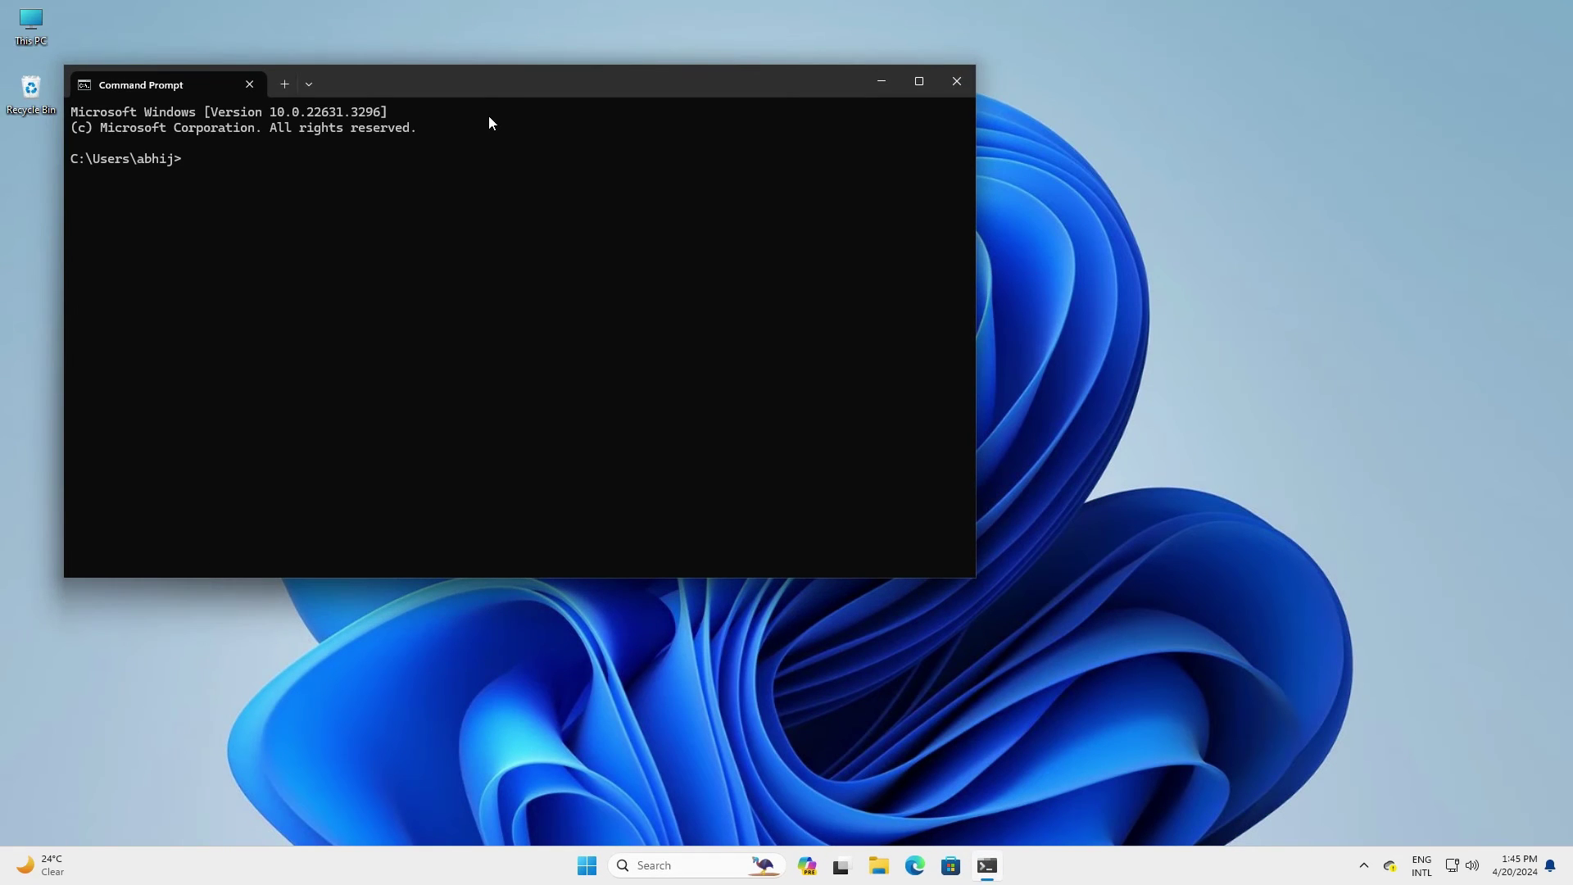
drag(491, 88, 755, 265)
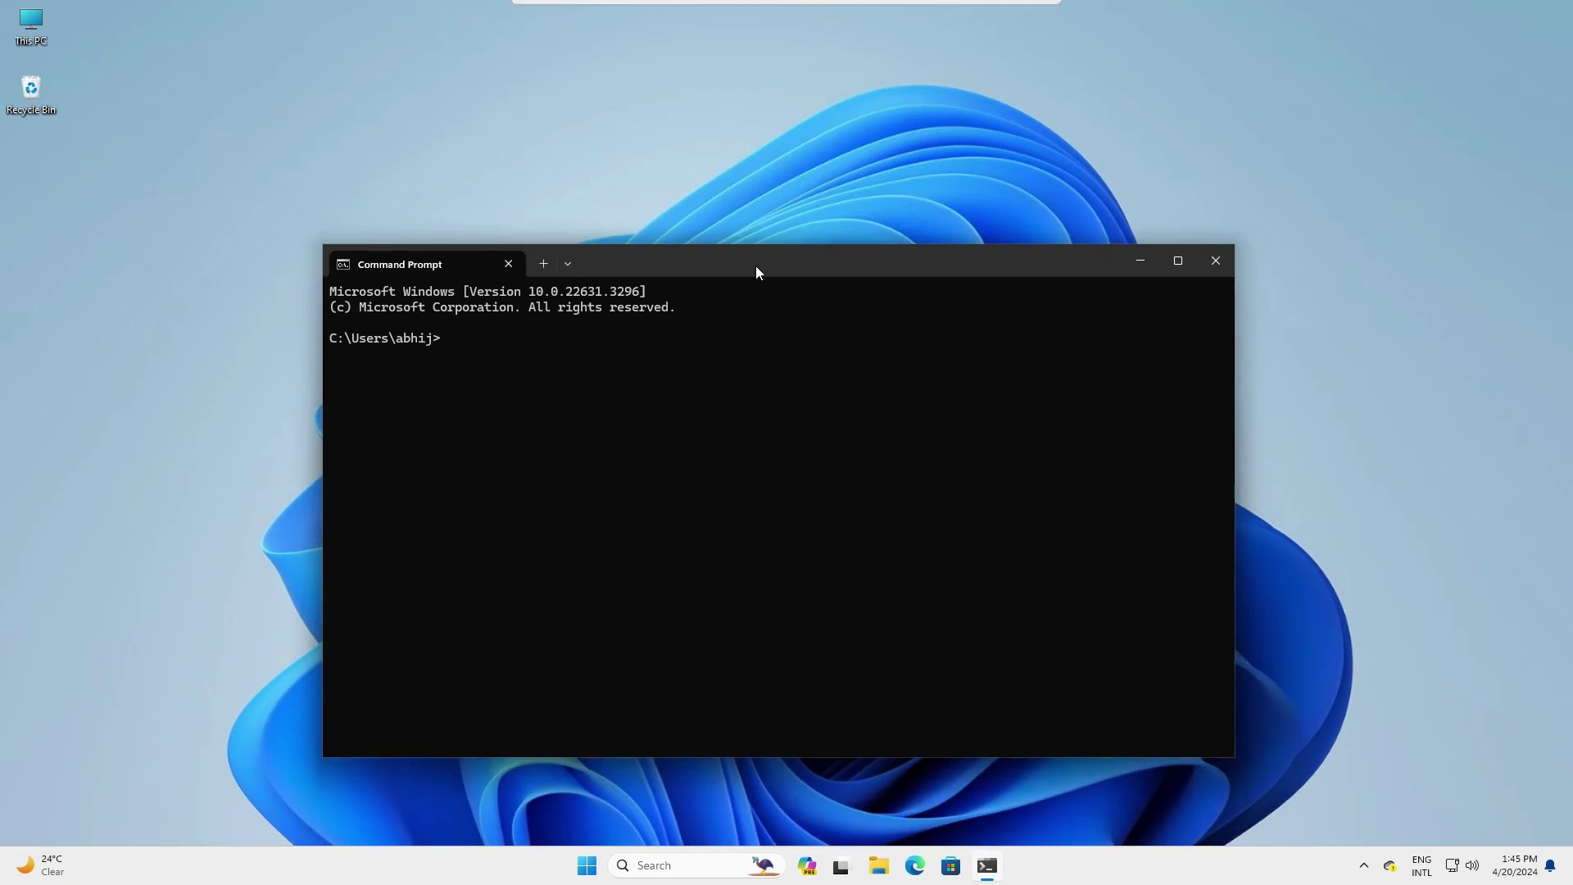
text(java )
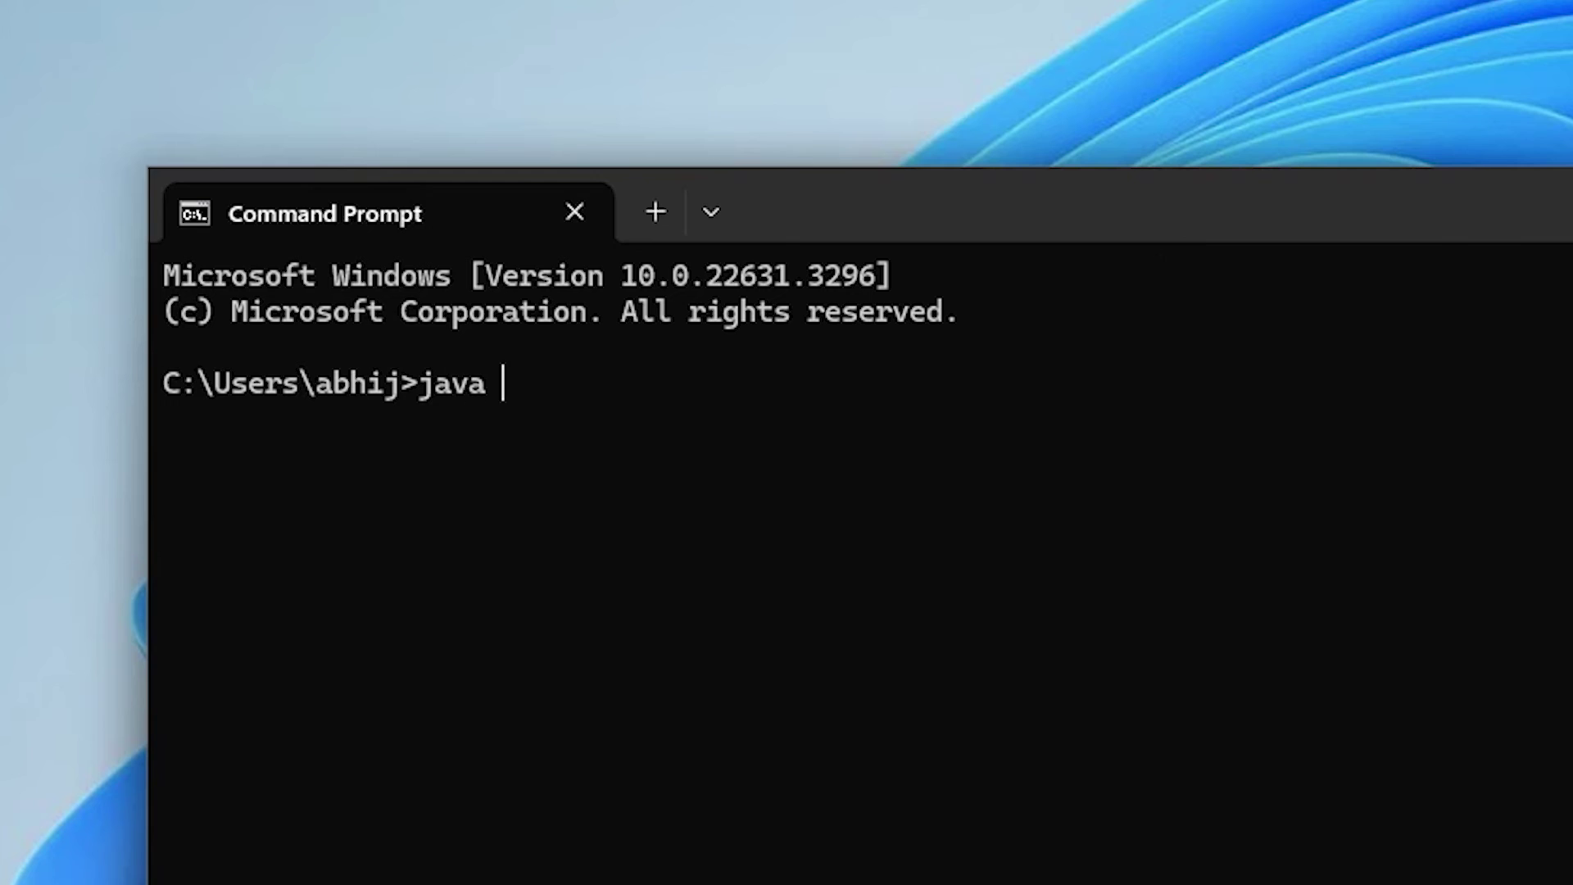
text(--vesr)
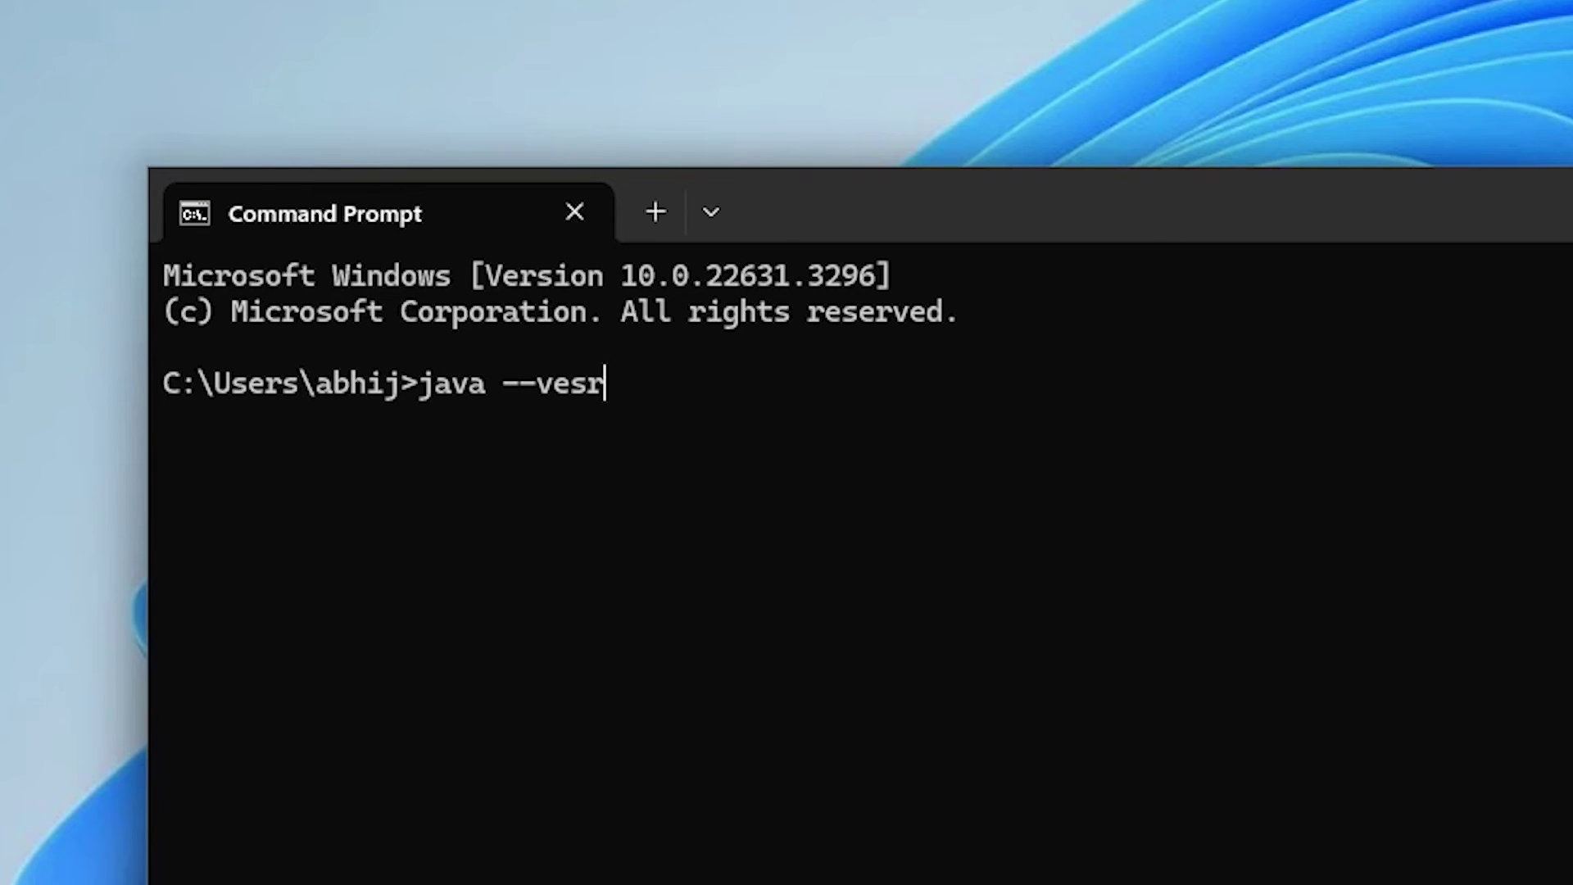
text(ion)
key(Return)
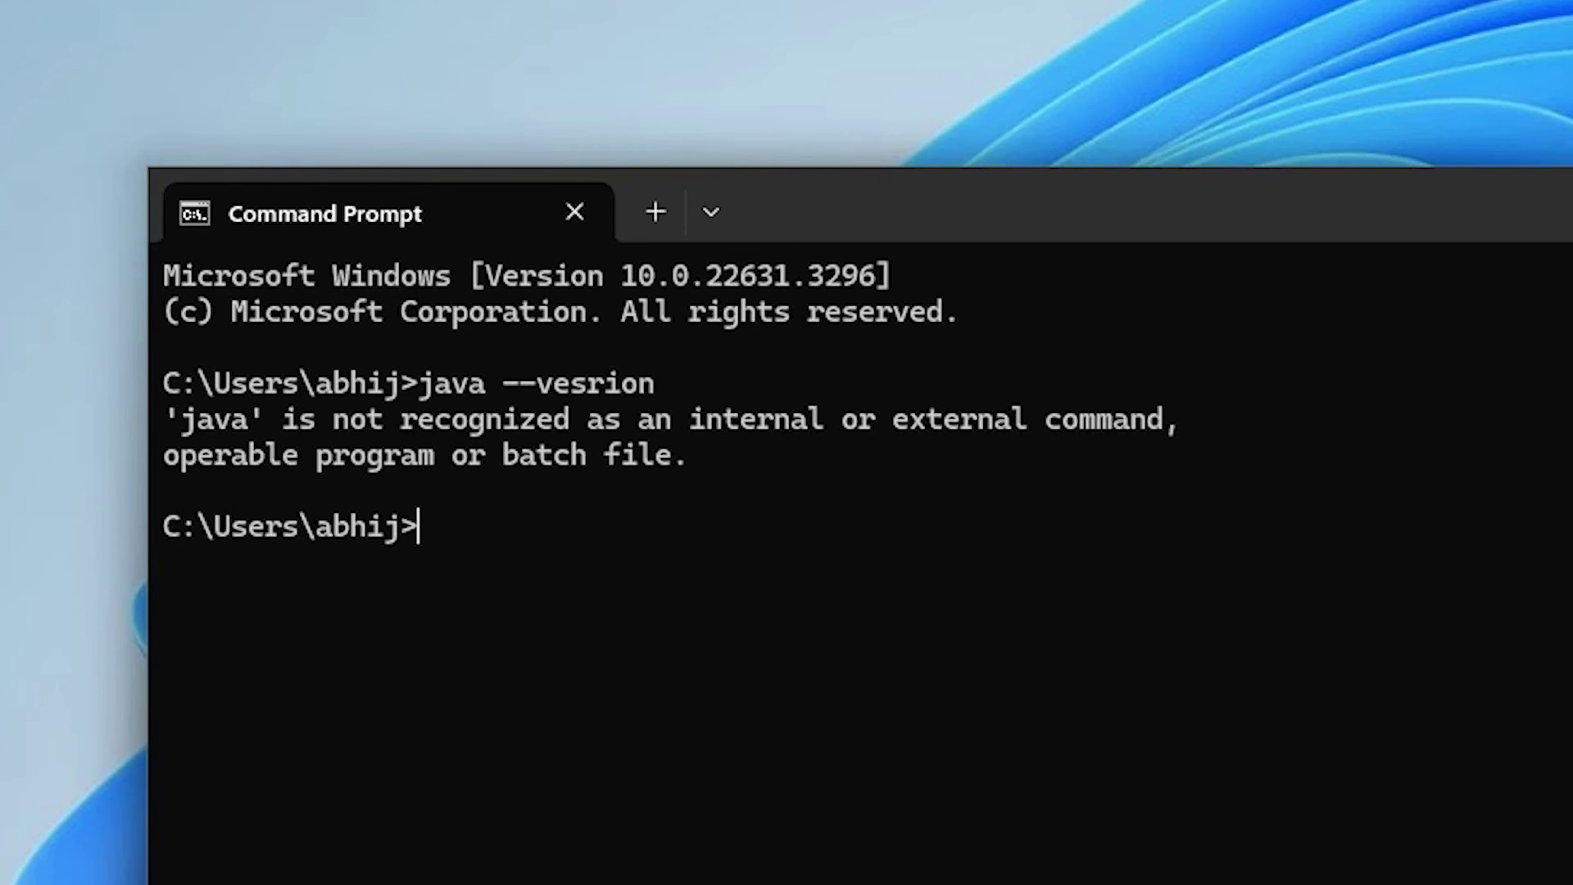